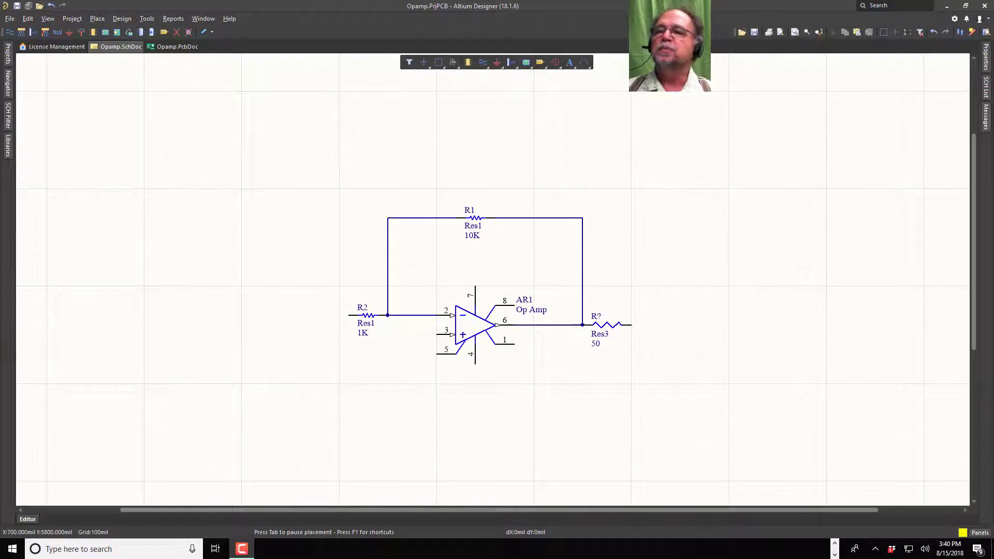
Place a BNC connector from Miscellaneous Connectors.IntLib beside the free end of the 50-ohm output resistor.
left_click(8, 147)
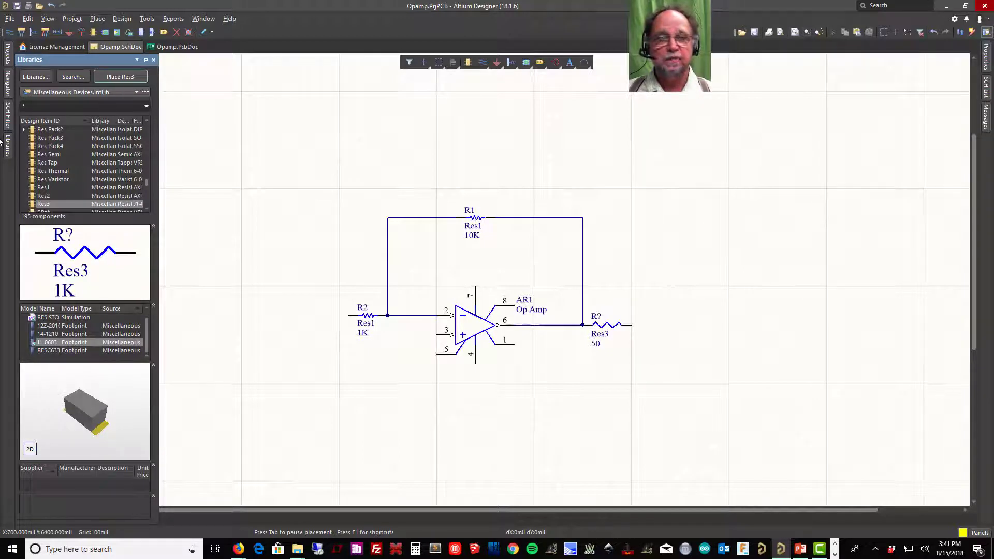
left_click(110, 97)
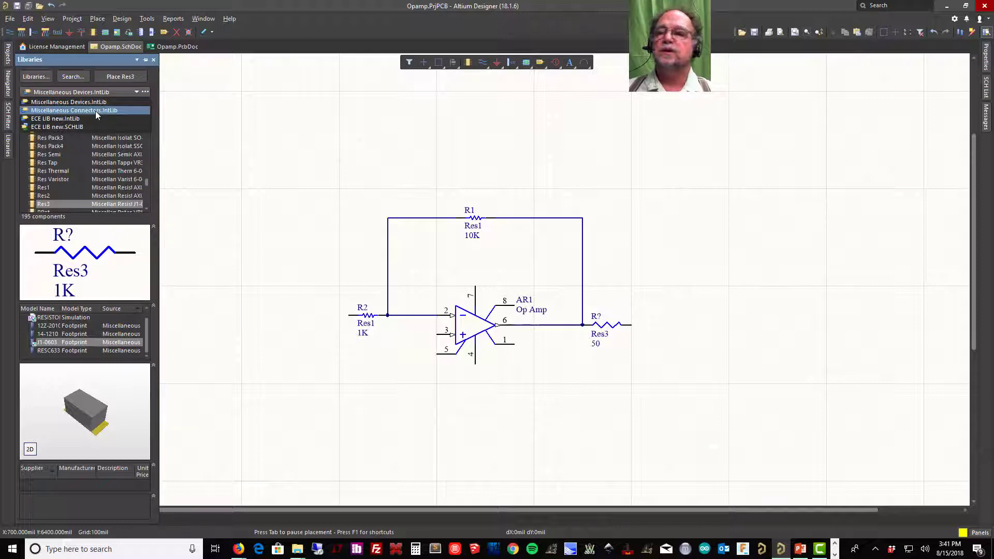
left_click(96, 114)
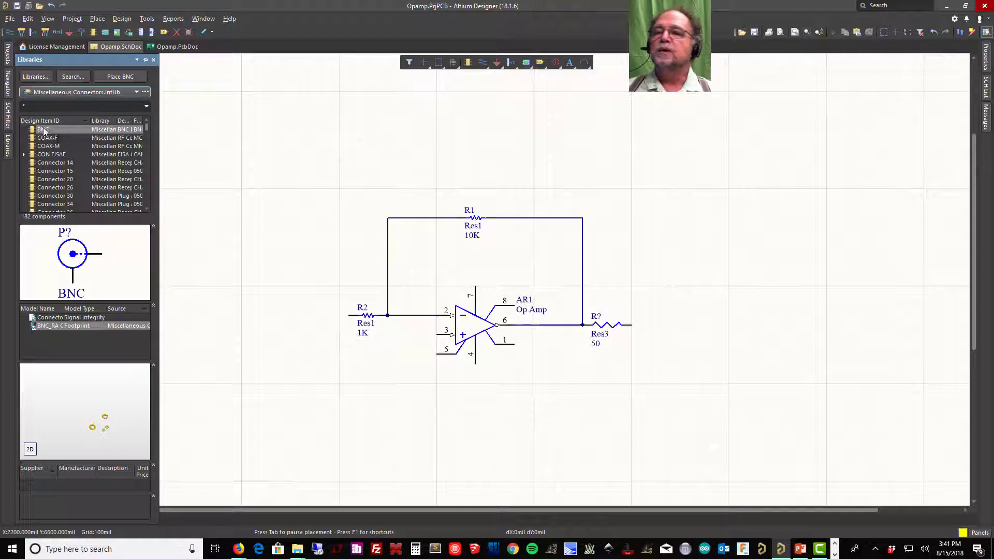
left_click_drag(46, 130, 44, 132)
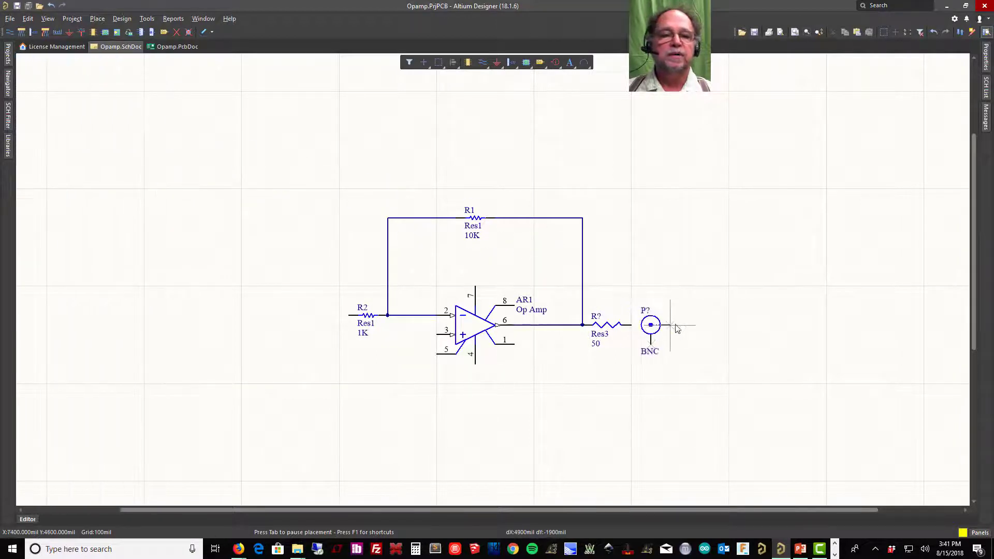
left_click(702, 329)
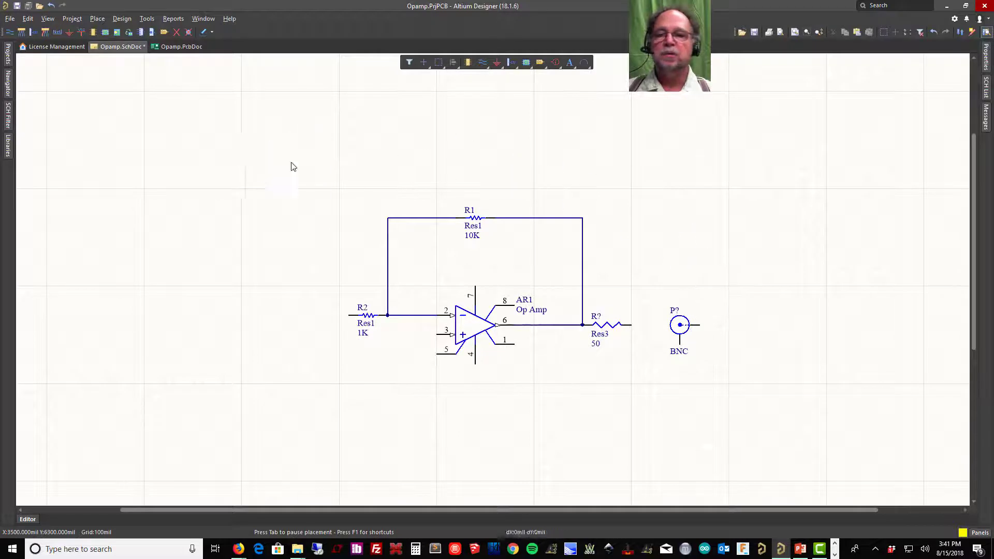
Place a Header 2 connector from the Miscellaneous Connectors library on the input side of resistor R2.
left_click(9, 148)
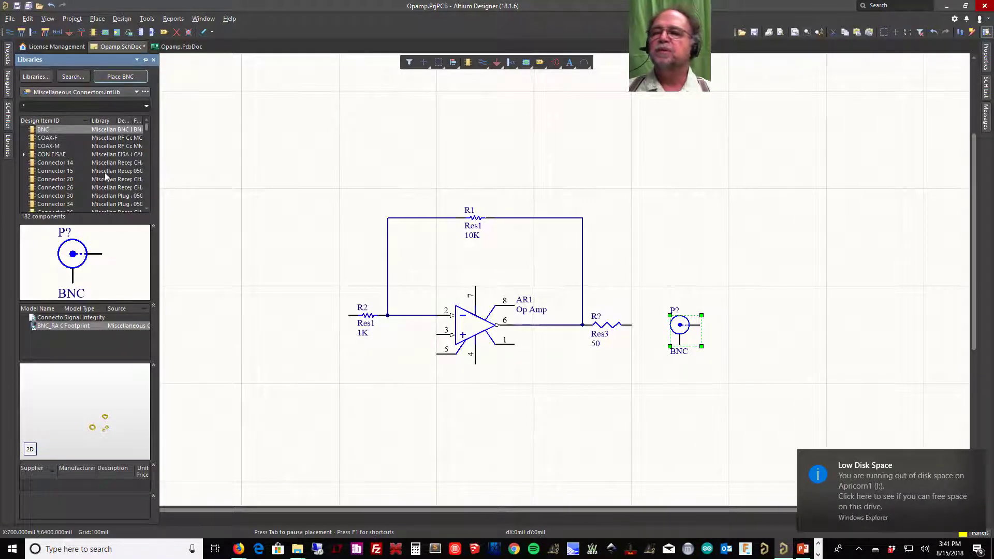
left_click(54, 163)
scroll(57, 164, "down", 5)
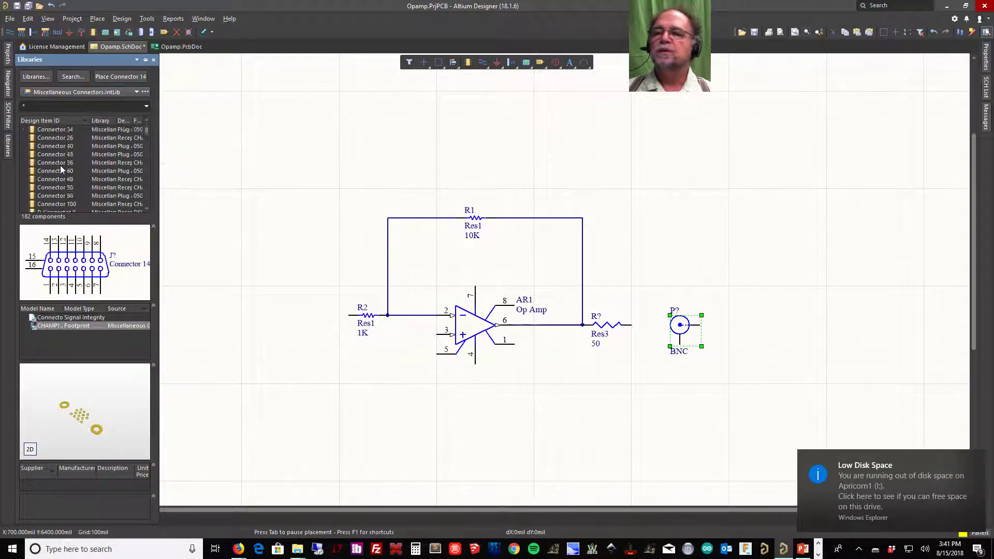
scroll(64, 164, "down", 1)
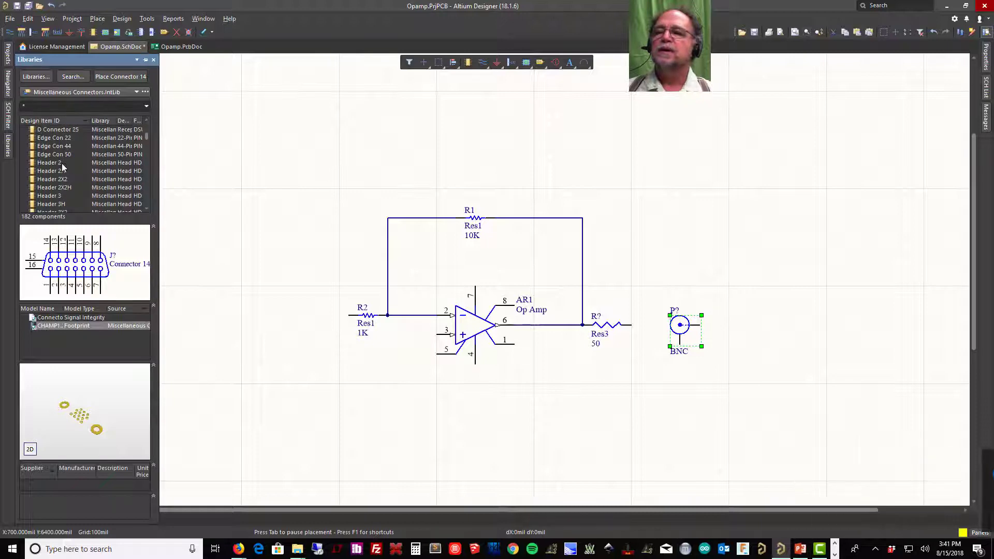
left_click(45, 163)
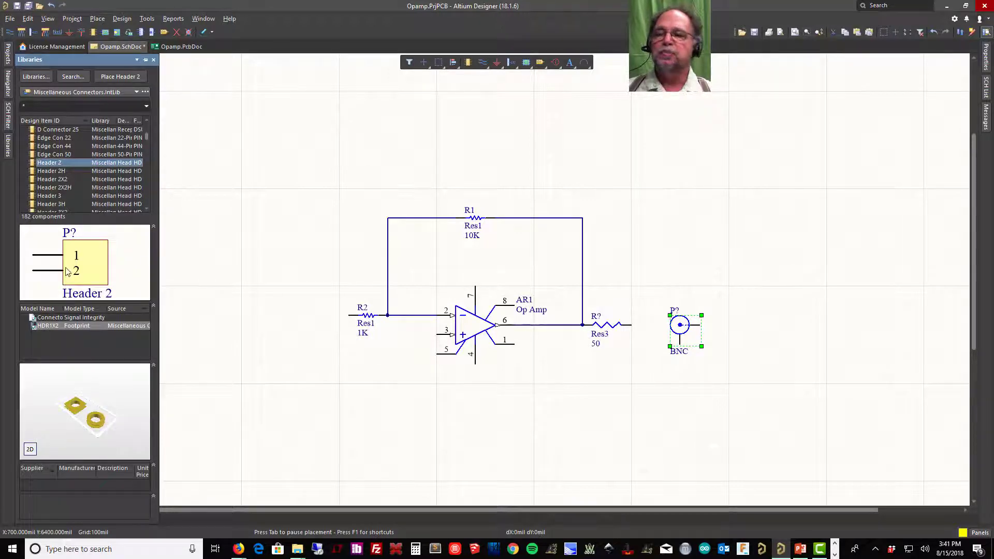
left_click(121, 76)
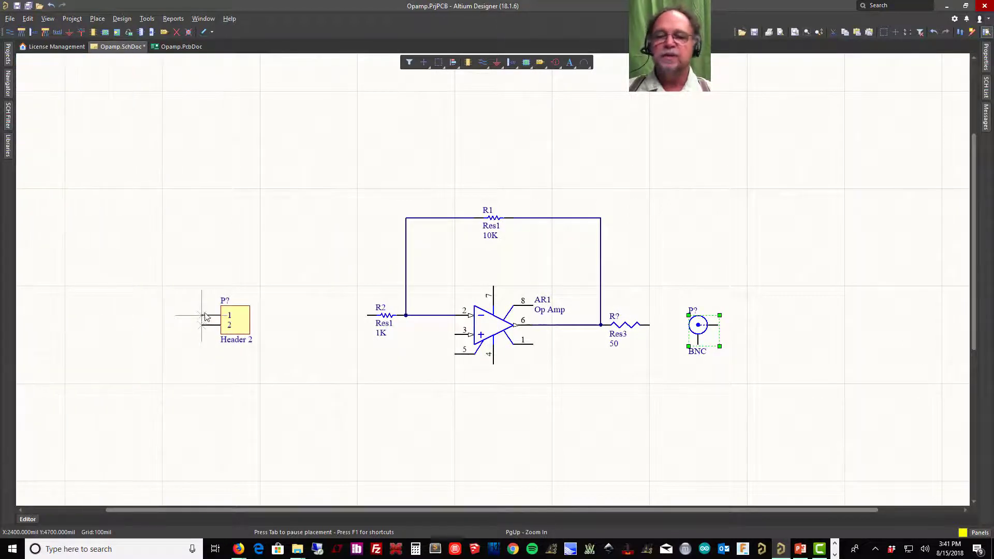
left_click(249, 309)
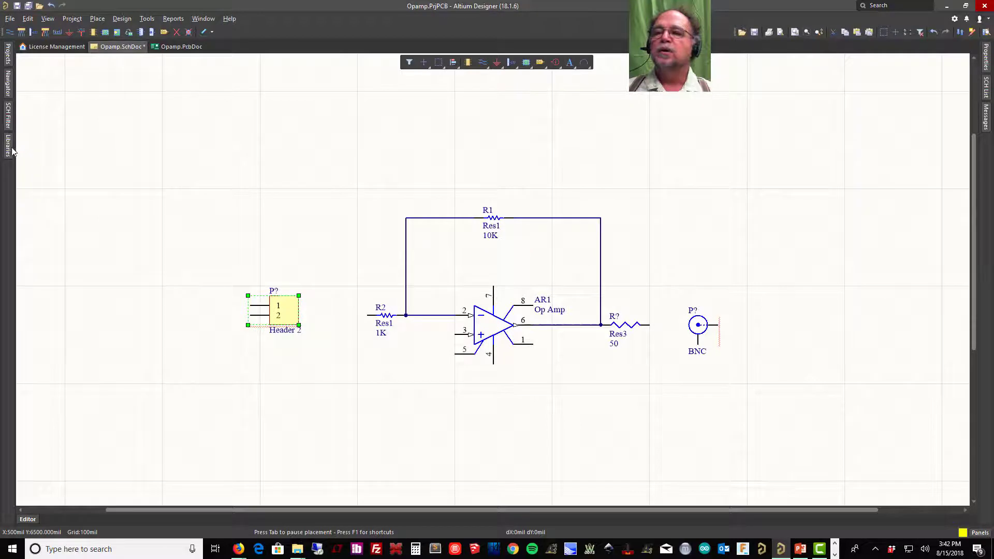
Place a Header 3H connector above the op-amp circuit, rotated so that its pins point down.
mouse_move(10, 151)
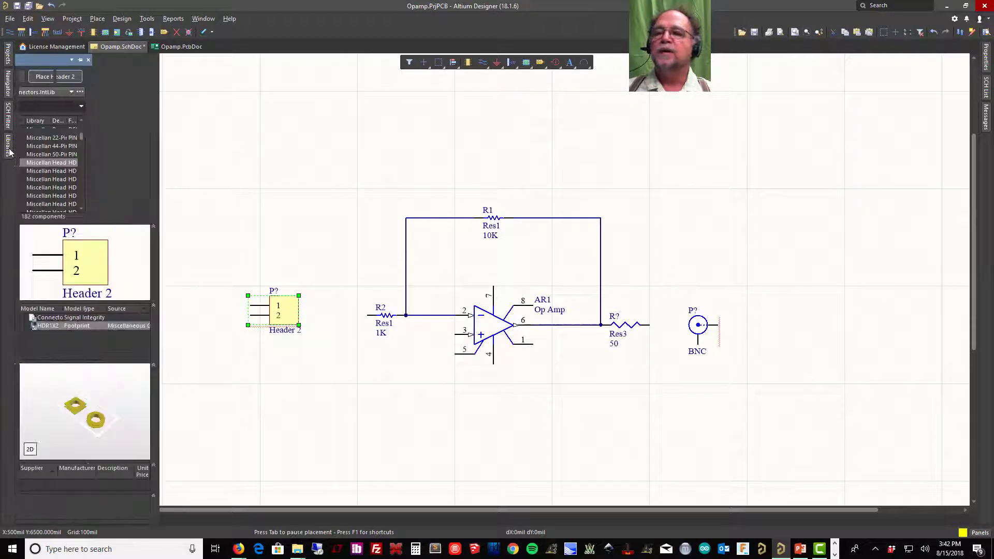
left_click(47, 171)
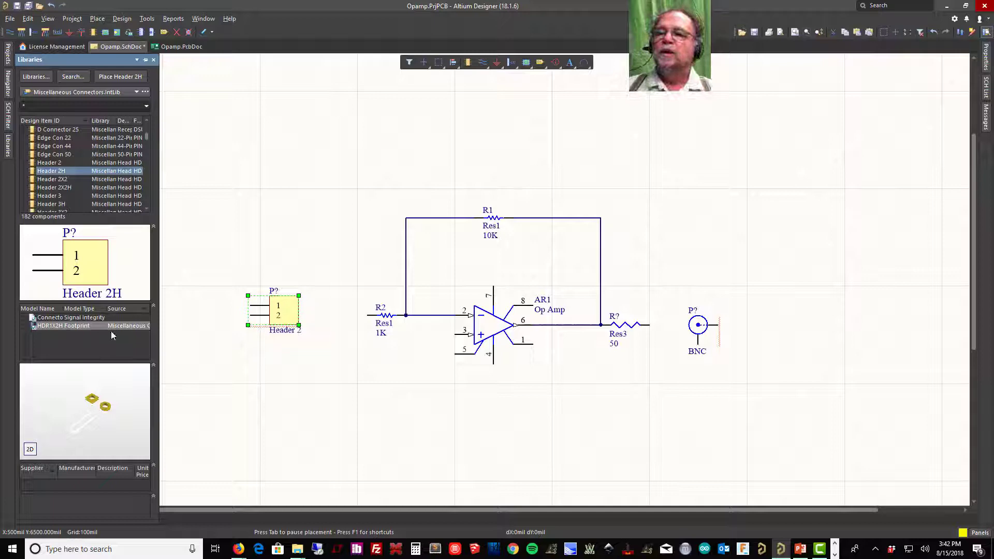
left_click(49, 197)
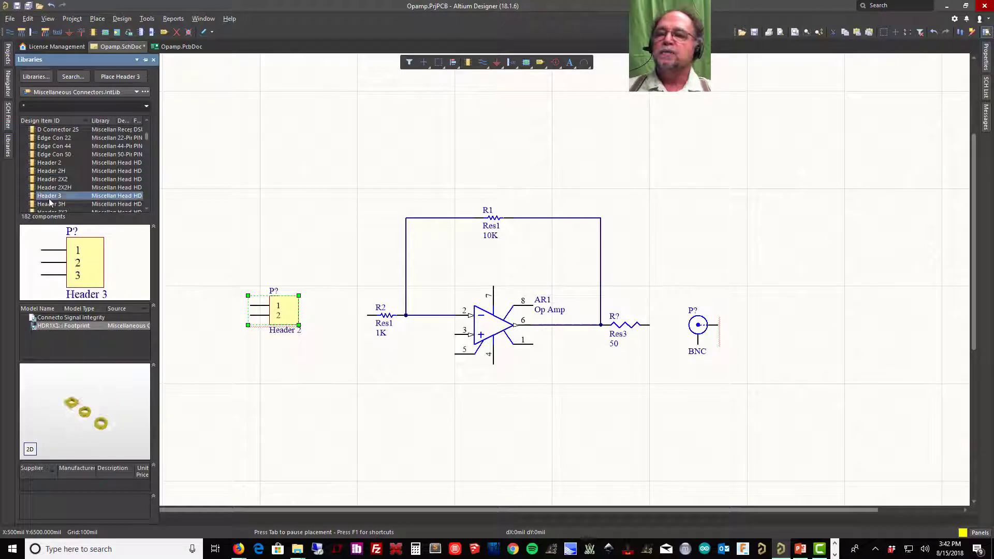
left_click_drag(51, 204, 56, 210)
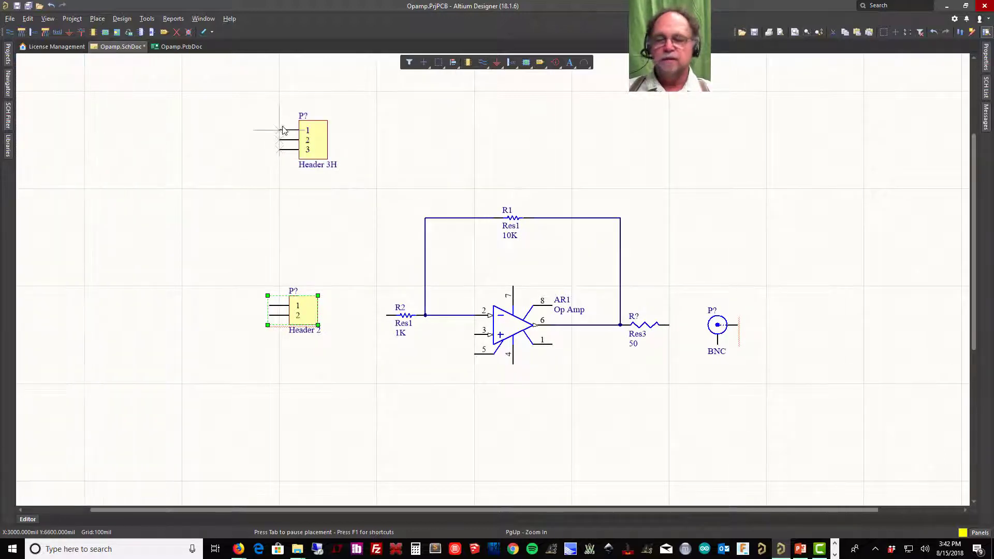
key("space")
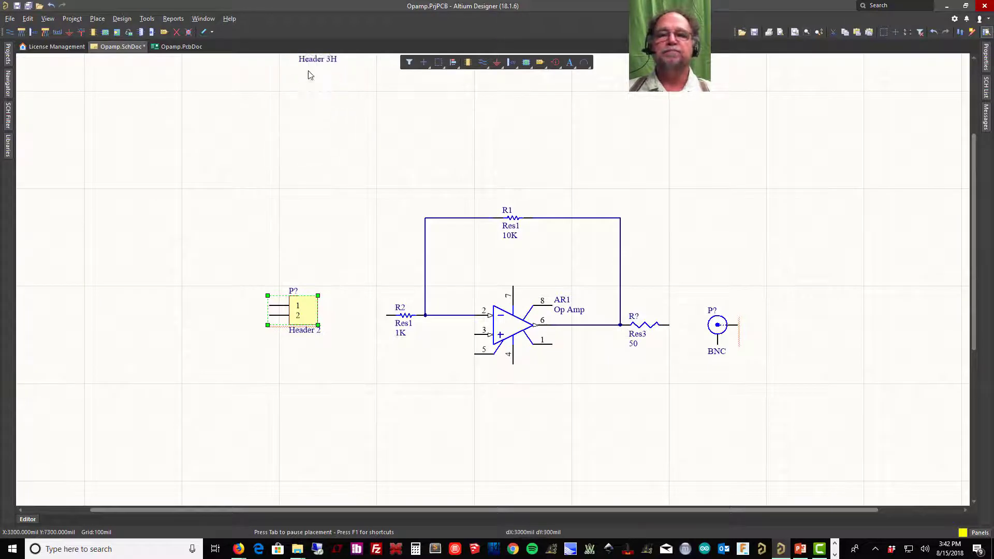
key("Escape")
left_click(321, 150)
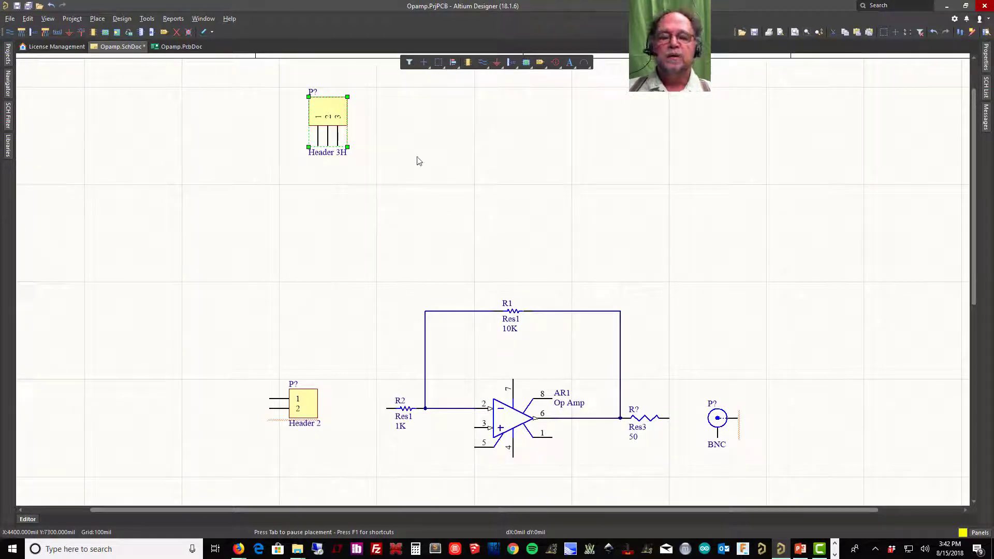
left_click(300, 398)
key("Escape")
key("ctrl+w")
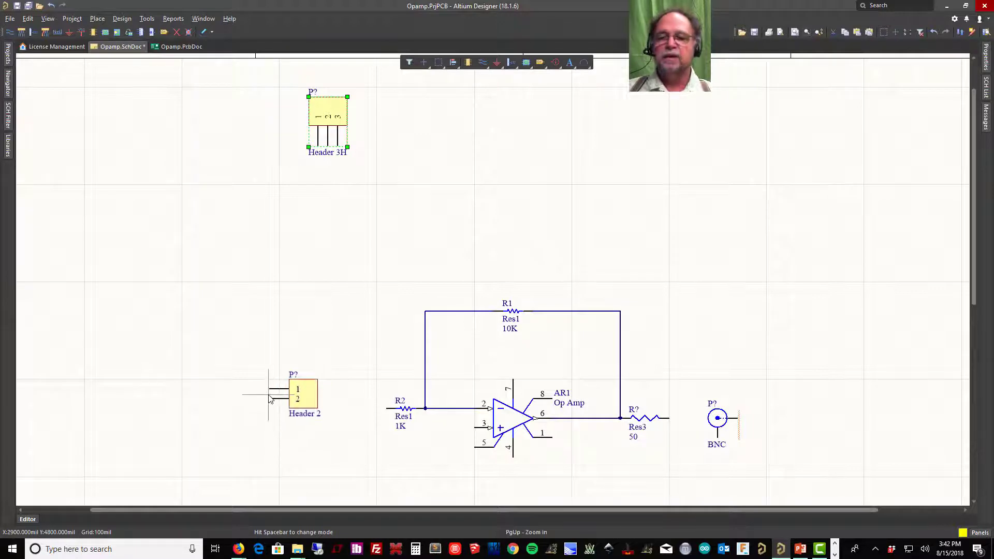
key("Escape")
Rotate the Header 2 connector to 180 degrees and move it so that its pin 2 lines up with R2's input.
double_click(303, 395)
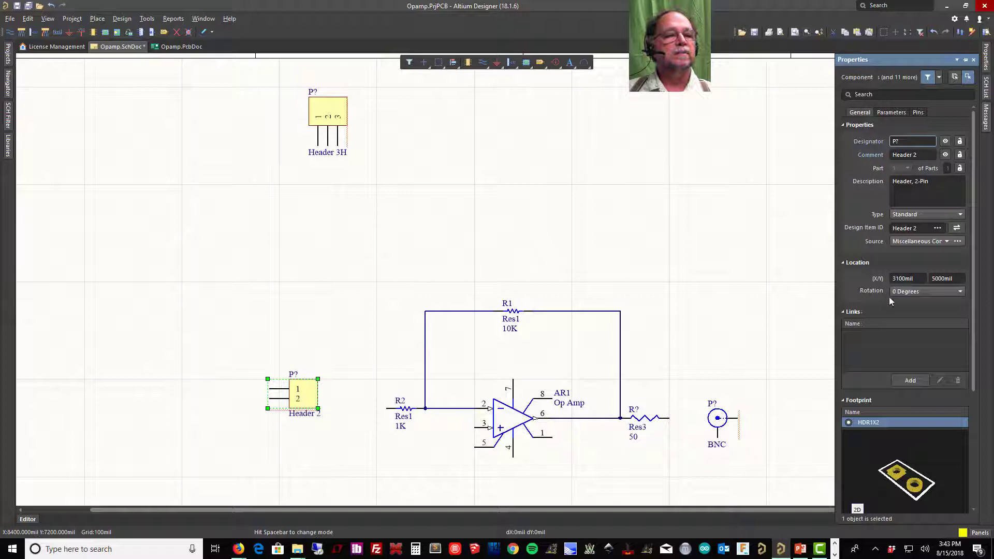
left_click(962, 291)
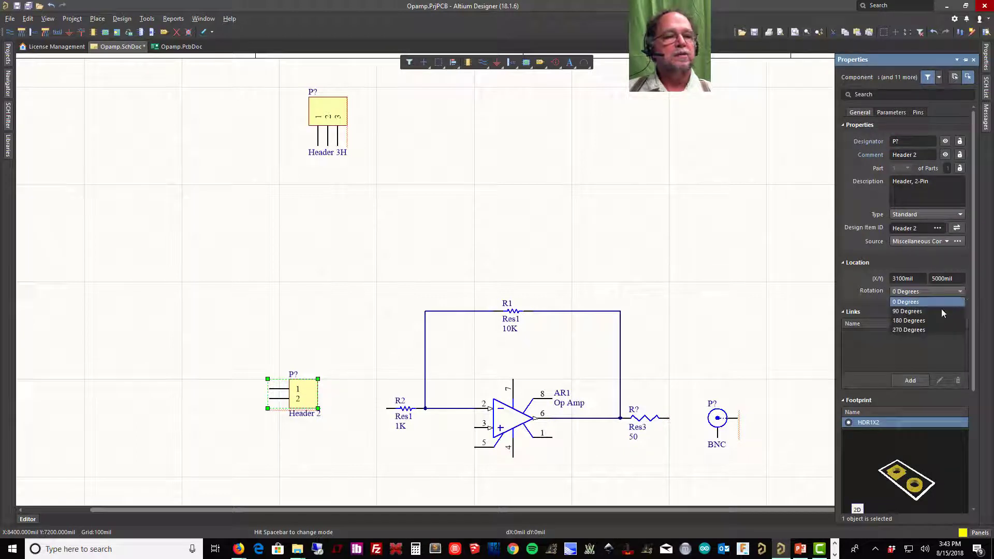
left_click(931, 317)
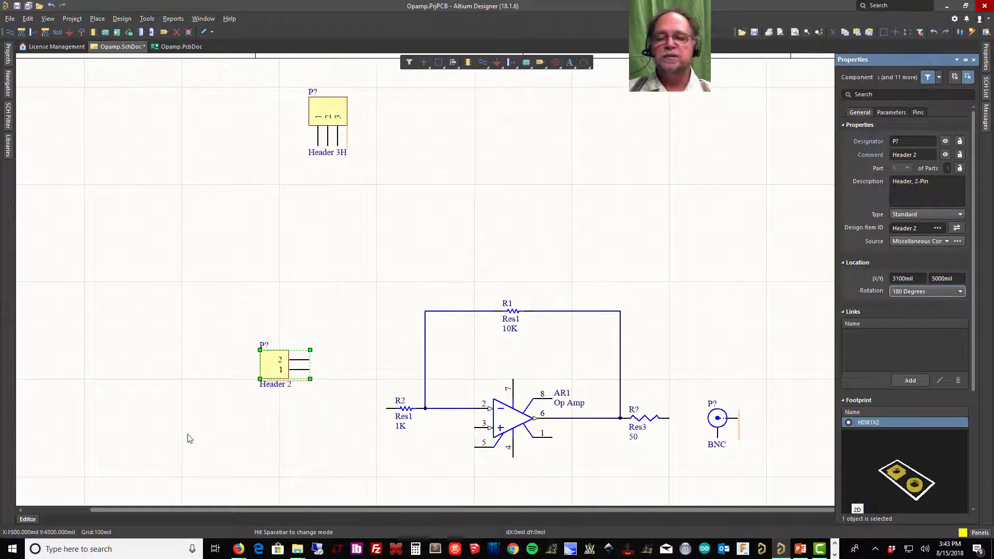
left_click_drag(275, 361, 302, 403)
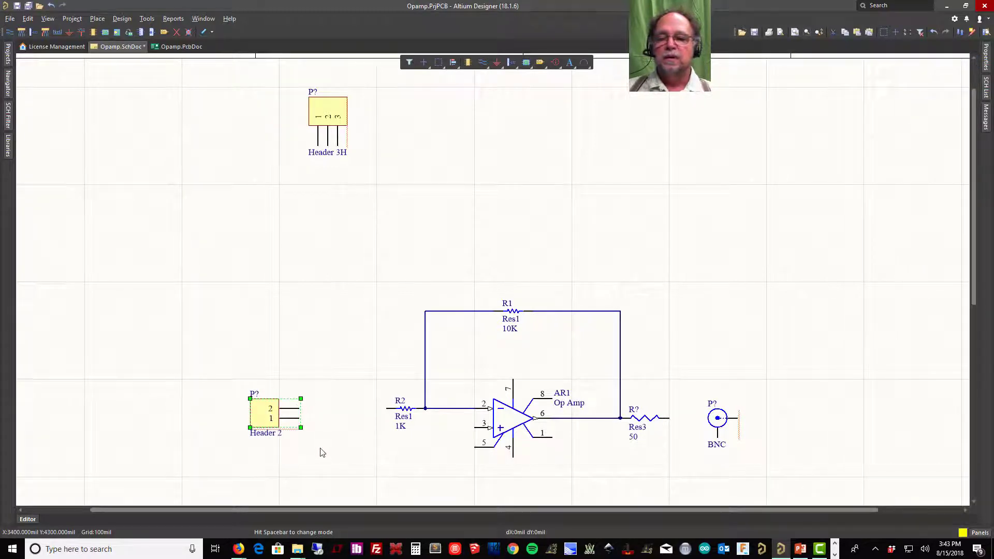
left_click(265, 411)
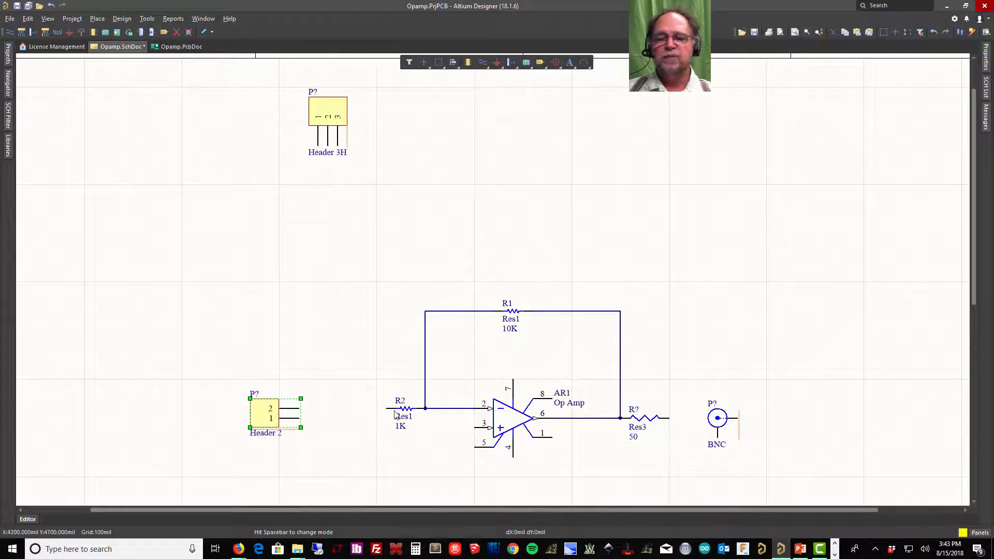
Mirror the Header 2 connector through its graphical properties.
double_click(261, 418)
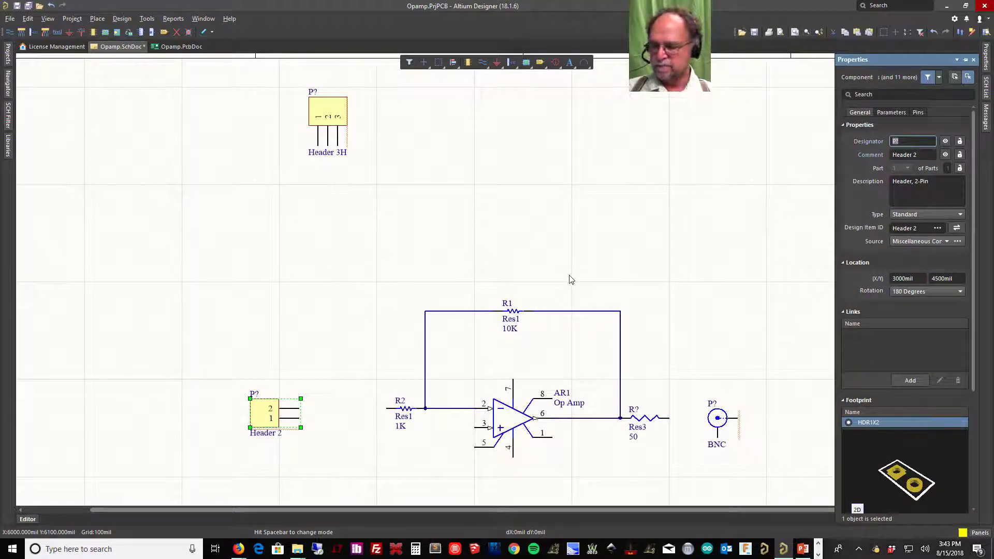
scroll(621, 301, "down", 5)
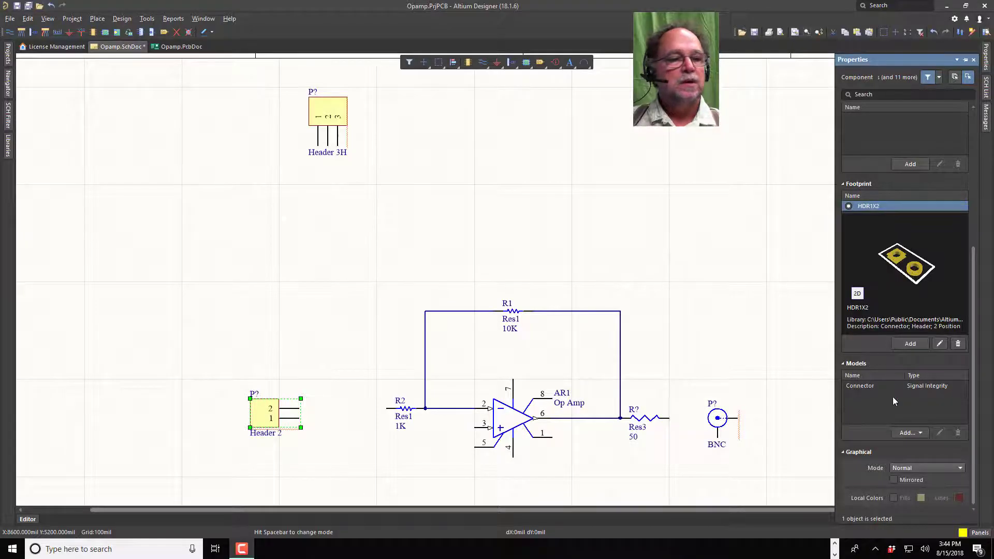
scroll(926, 331, "up", 2)
scroll(916, 288, "down", 1)
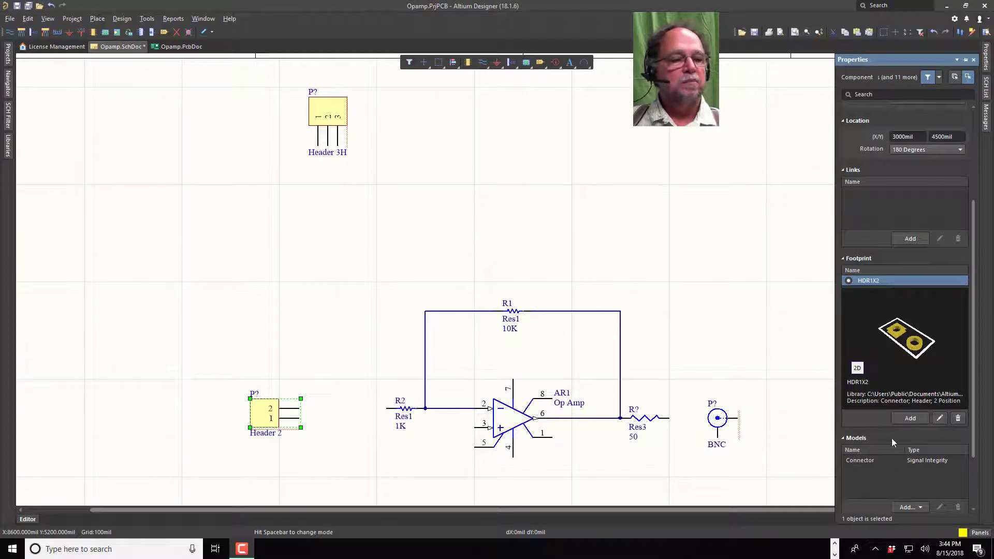
scroll(892, 440, "down", 3)
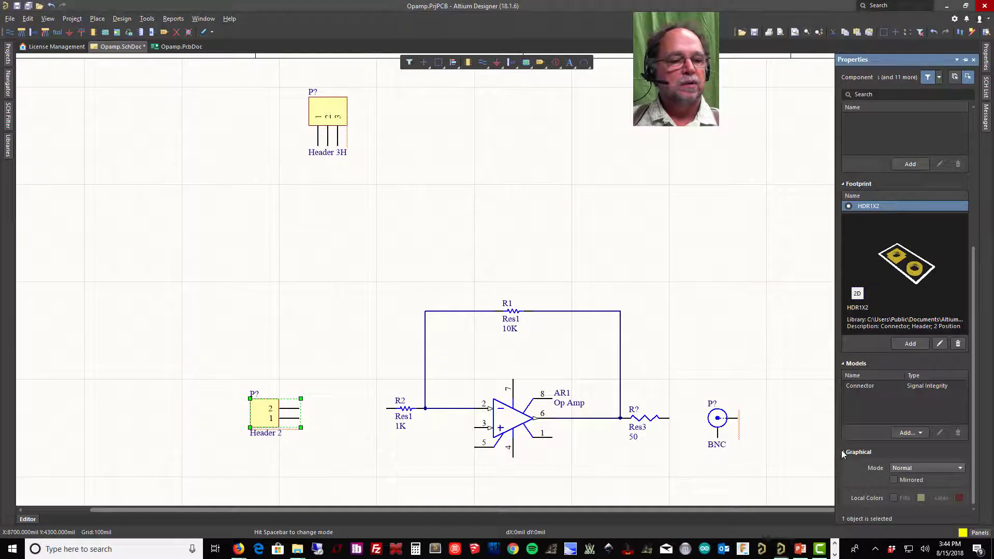
scroll(853, 460, "up", 2)
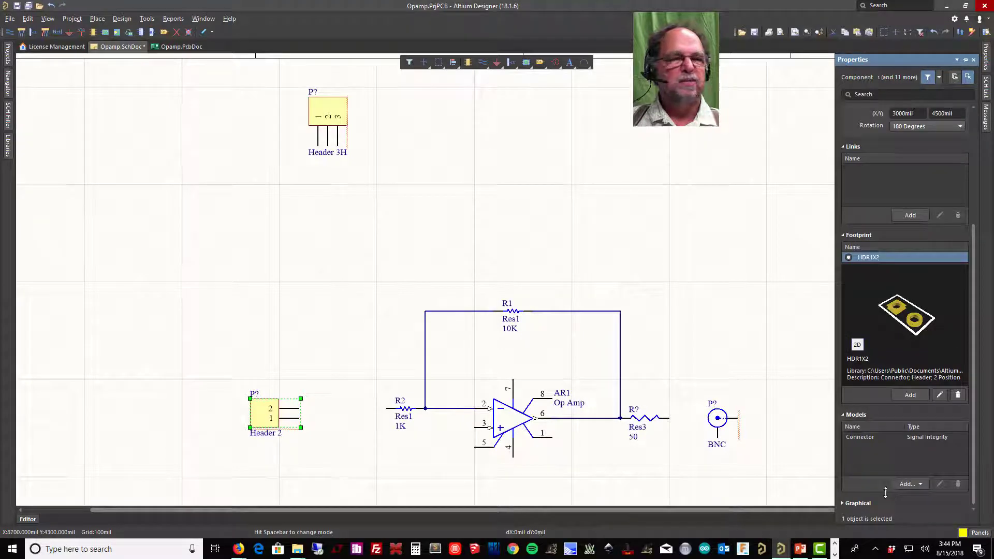
left_click(842, 504)
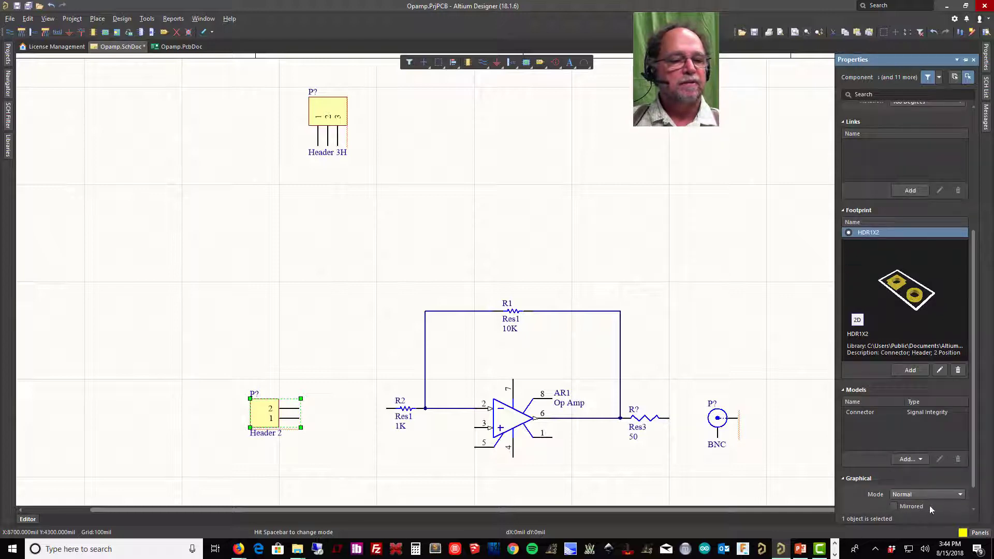
left_click(894, 506)
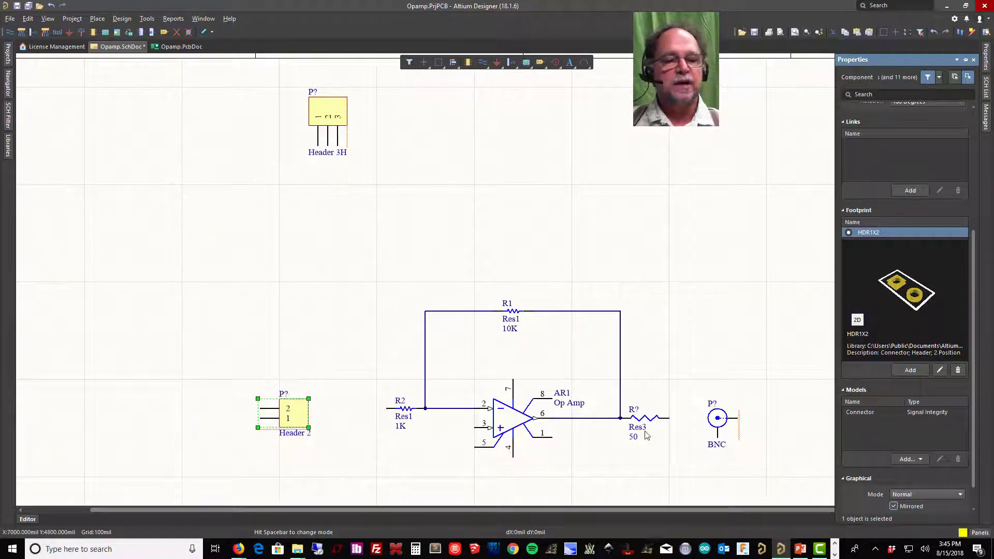
Set the mirrored Header 2 connector's rotation to 0 degrees so that its pins face the circuit.
scroll(905, 381, "up", 2)
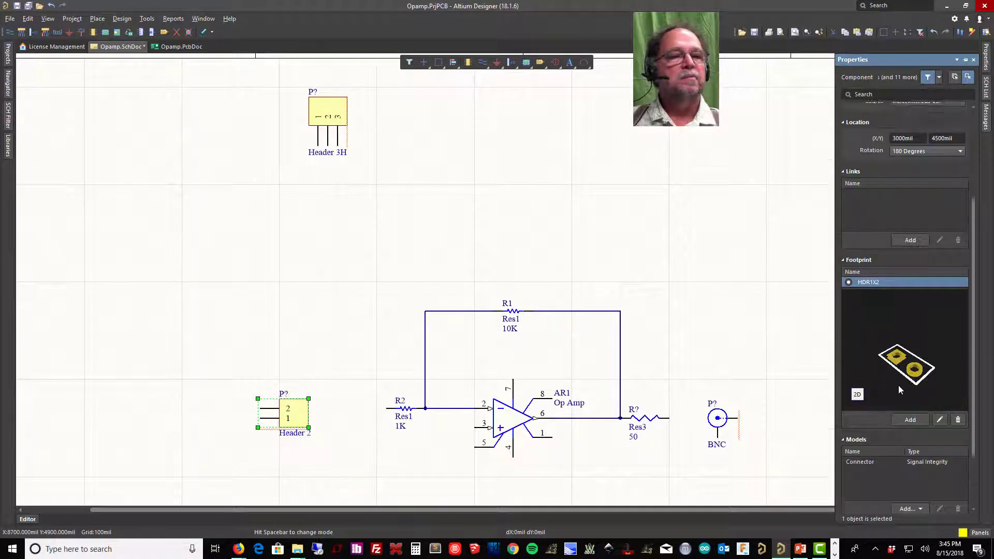
scroll(898, 385, "up", 1)
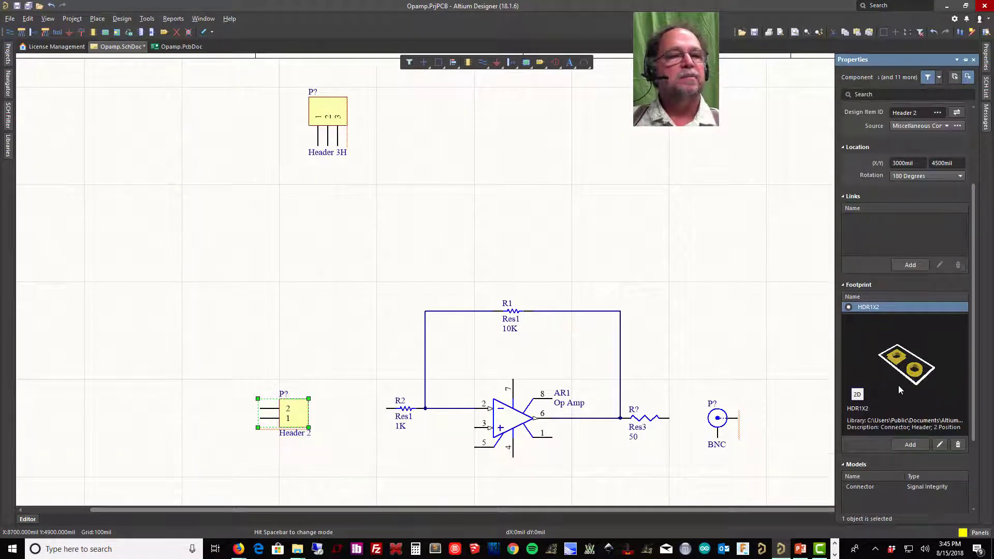
left_click(956, 178)
left_click(929, 183)
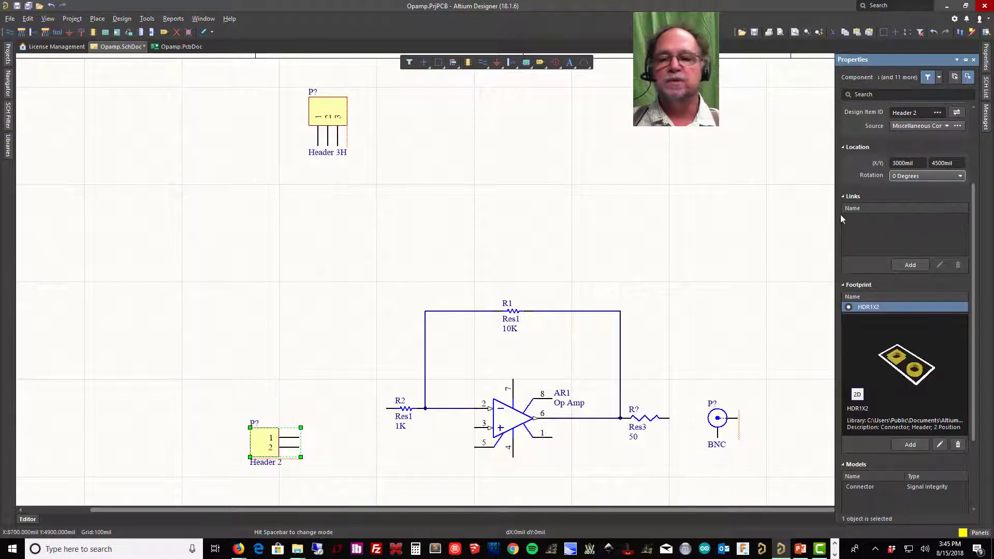
Mirror the BNC connector through its graphical properties so that its signal pin faces the 50-ohm output resistor.
left_click(725, 427)
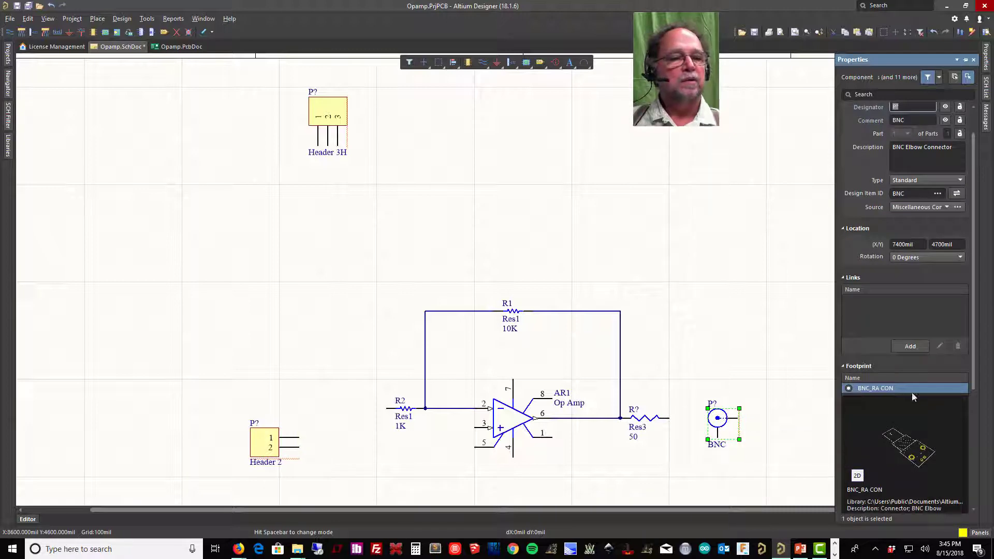
left_click(922, 364)
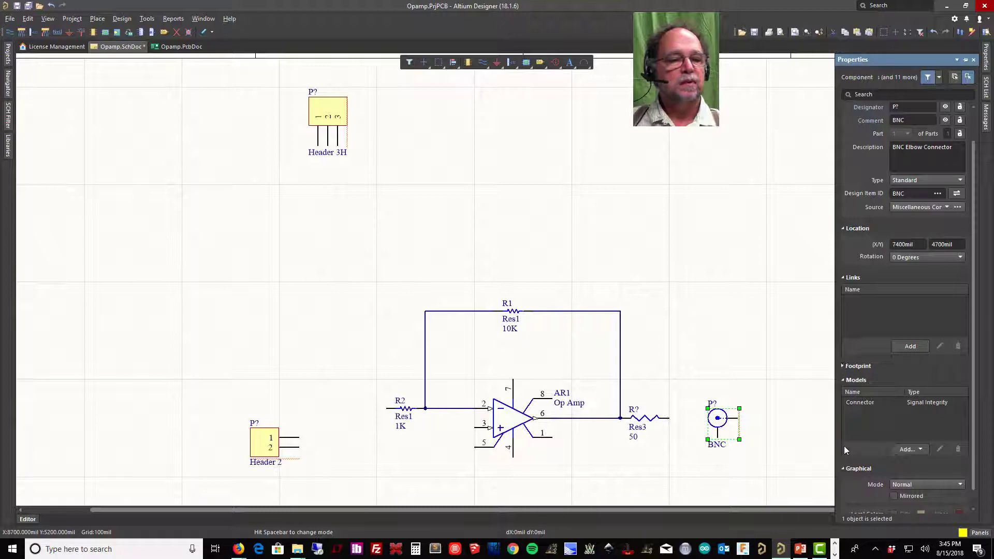
left_click(843, 469)
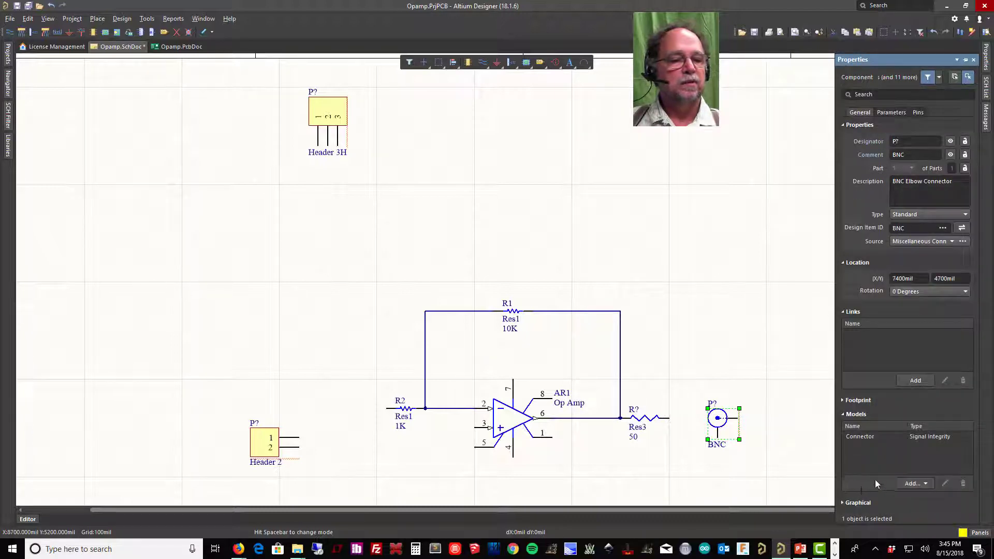
left_click(842, 502)
left_click(894, 506)
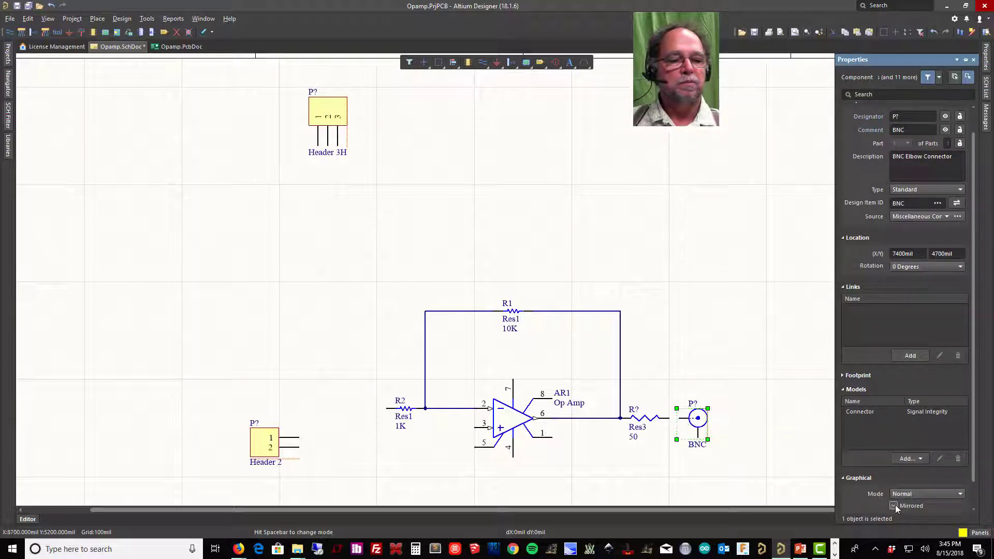
left_click(758, 340)
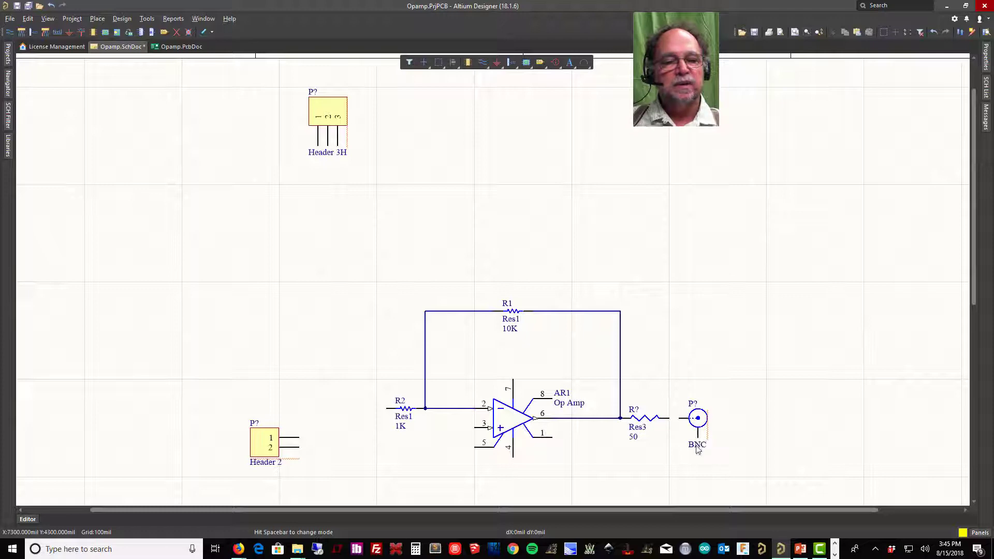
Move the BNC comment text beside its connector symbol and shift the Header 2 connector up and closer to R2.
left_click_drag(697, 448, 728, 413)
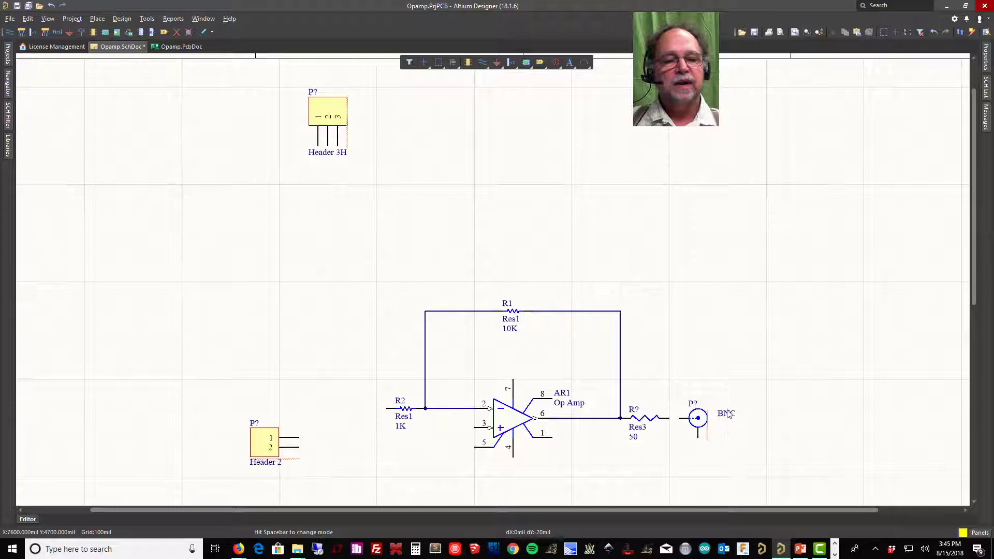
left_click_drag(262, 437, 323, 408)
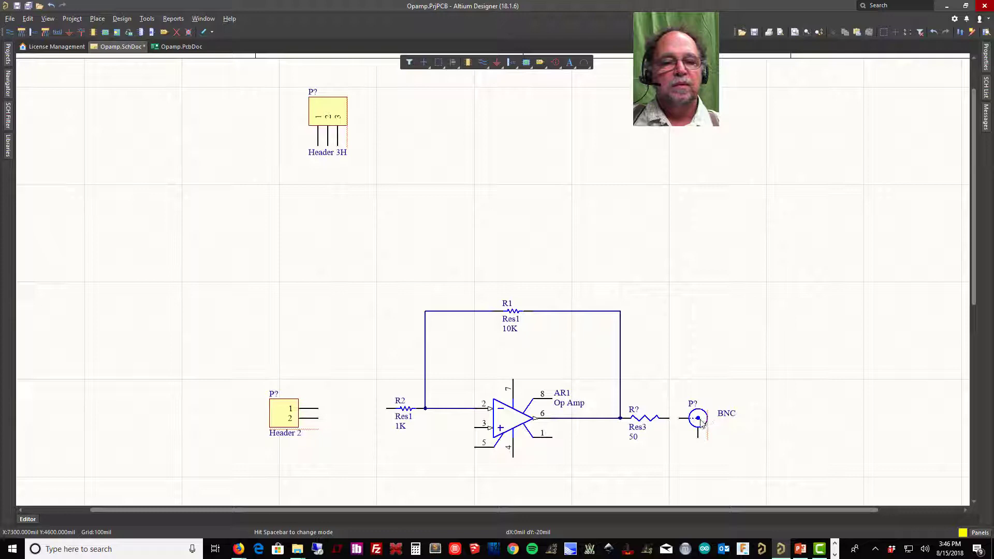
Join the BNC connector's pin directly to the 50-ohm resistor's pin, and pull the connector away so a wire stretches between them.
mouse_move(701, 423)
left_mouse_down()
mouse_move(690, 431)
mouse_move(696, 445)
mouse_move(681, 440)
mouse_move(694, 439)
left_mouse_up()
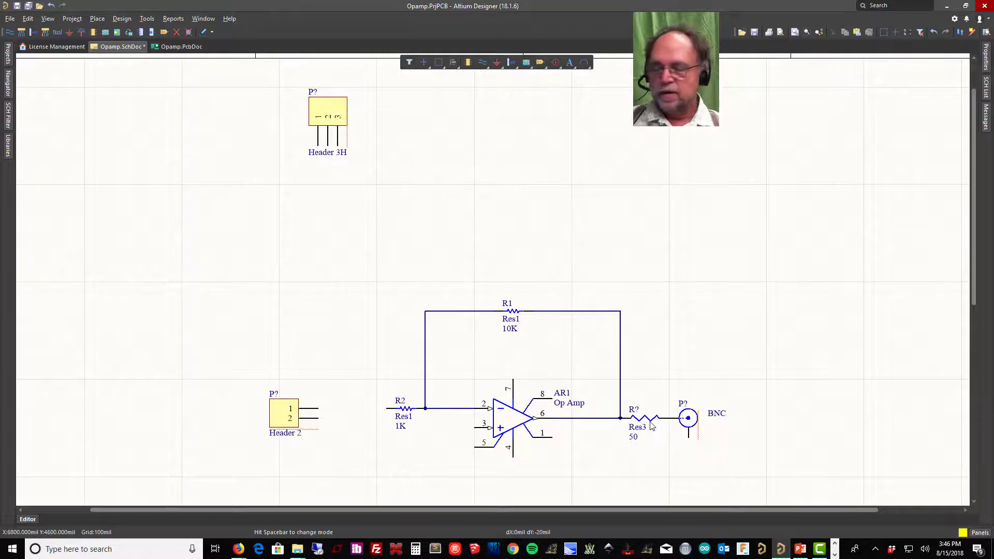
scroll(651, 425, "up", 10, "ctrl")
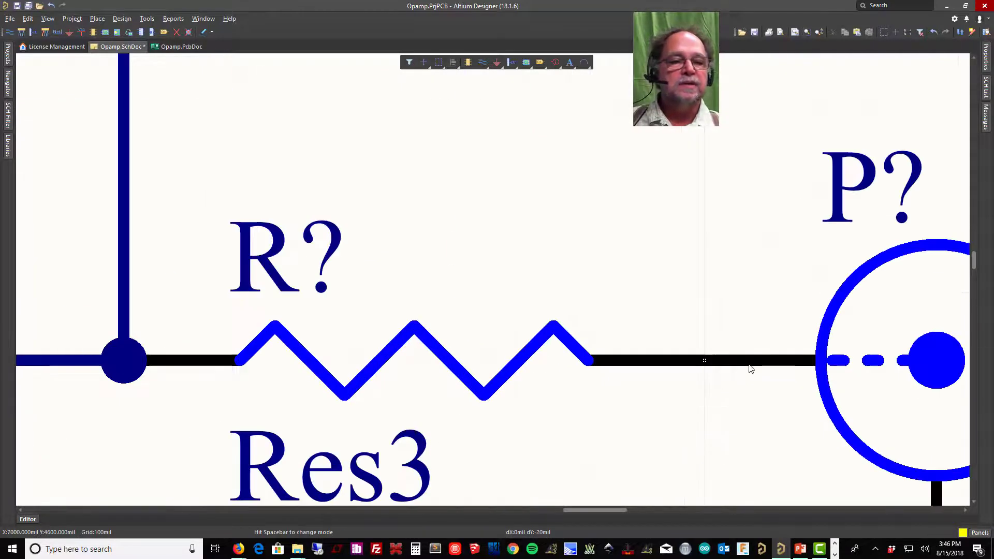
left_click(730, 363)
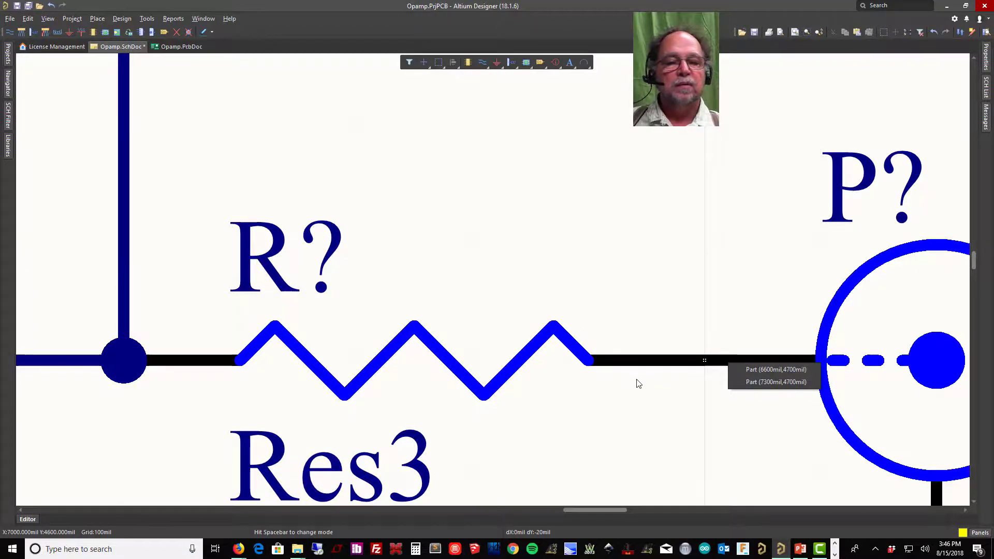
scroll(636, 383, "down", 5, "ctrl")
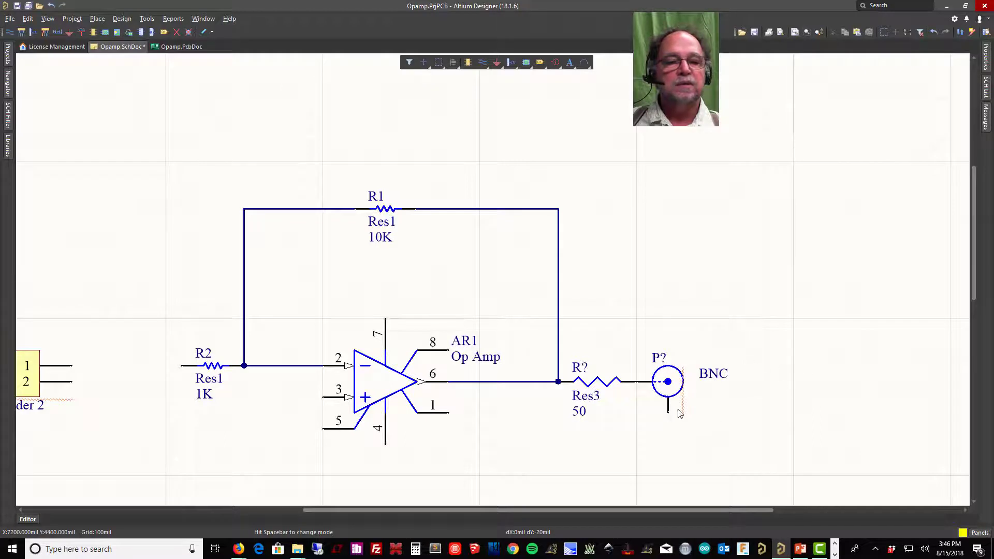
left_click_drag(680, 412, 734, 420)
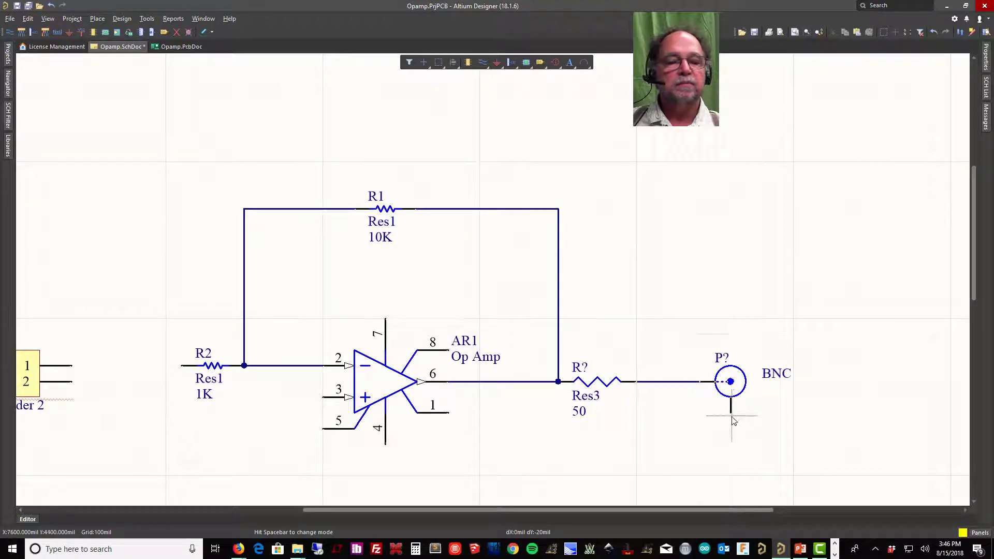
Delete the wire between the 50-ohm resistor and the BNC connector and redraw it with the Wire tool.
left_click(667, 382)
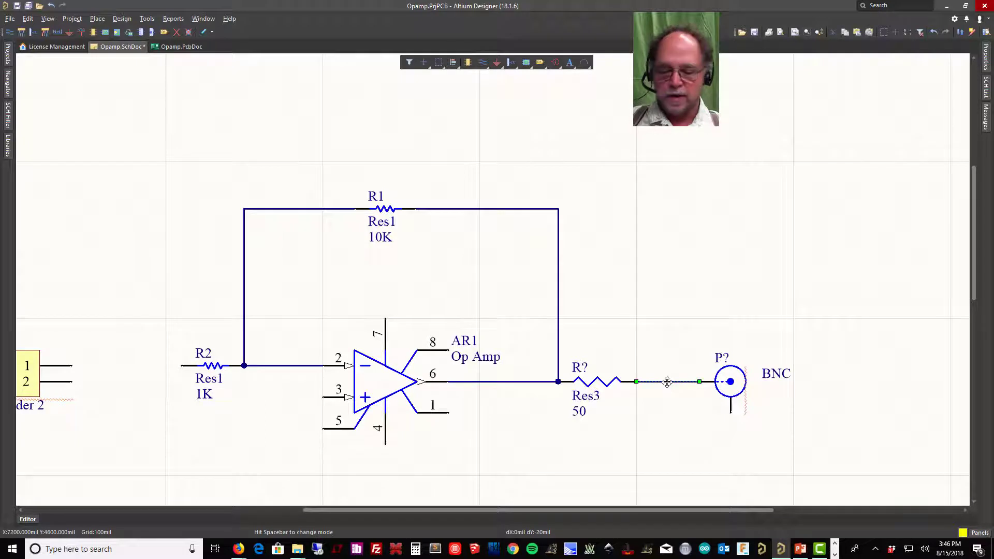
key("Delete")
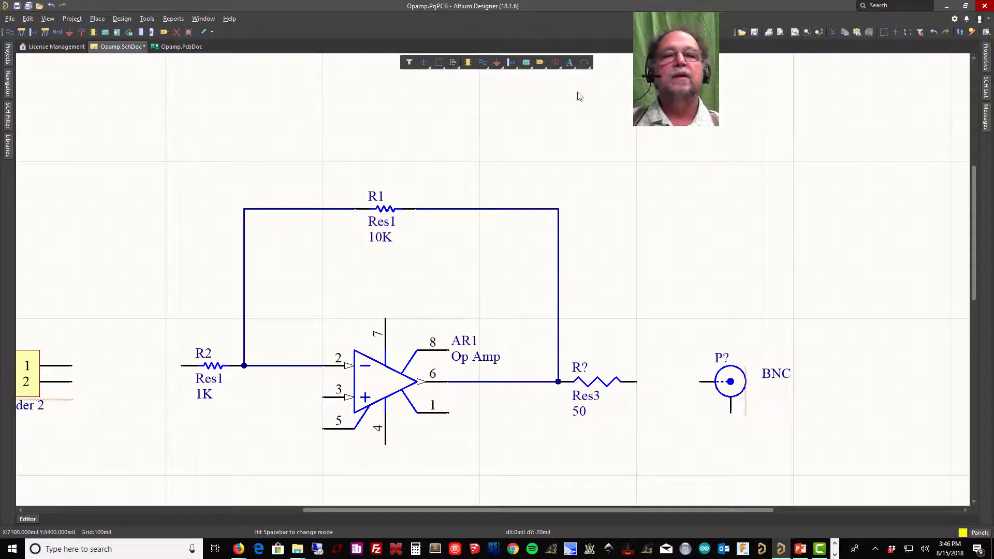
left_click(478, 63)
left_click(637, 381)
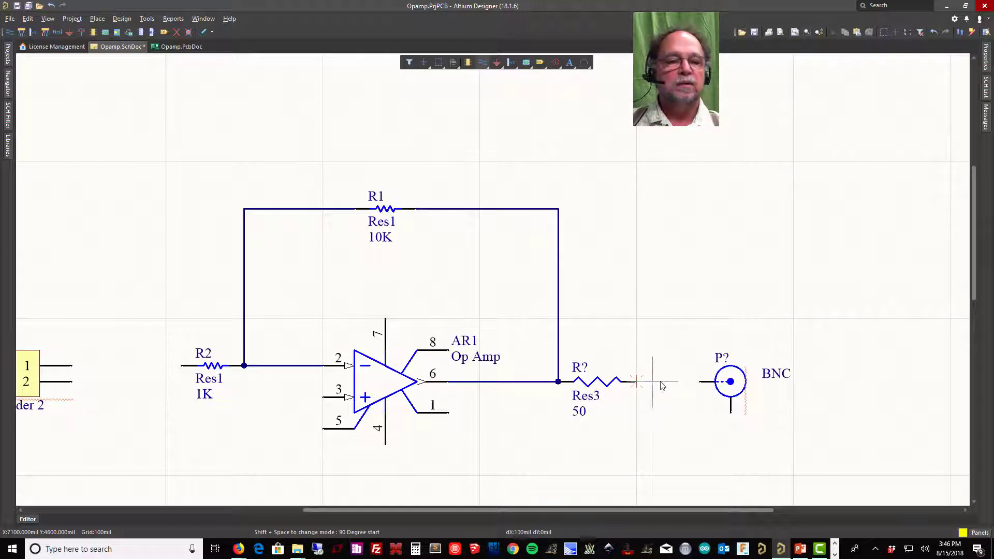
left_click(714, 382)
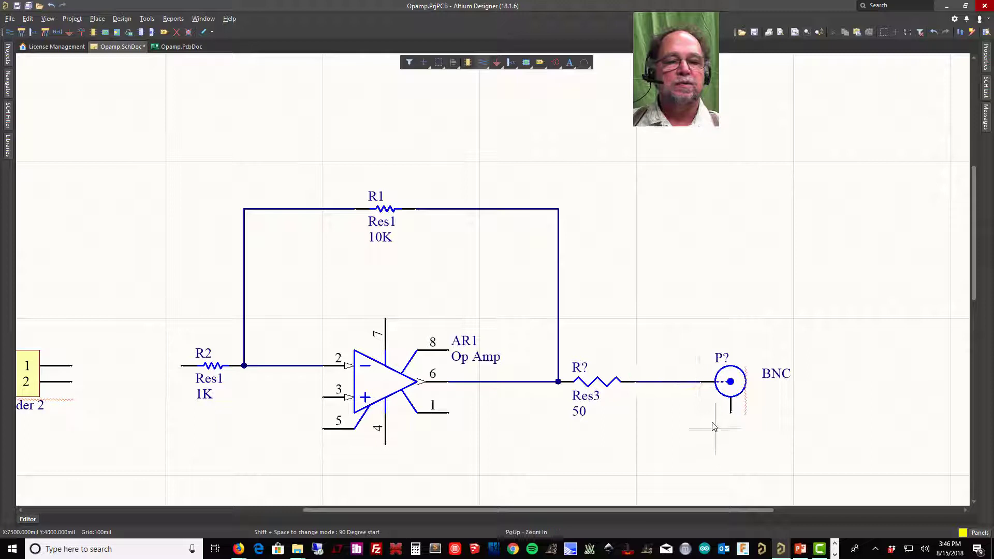
key("Escape")
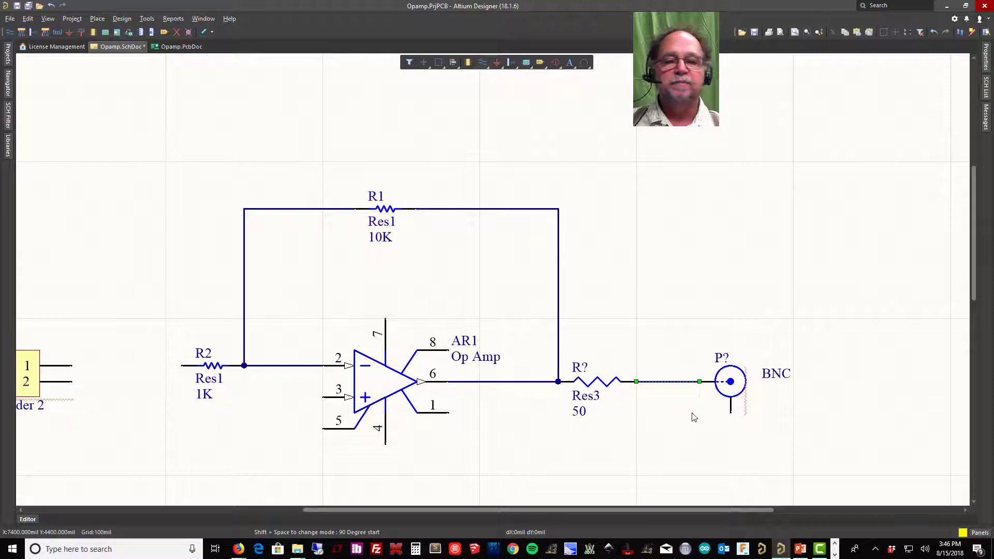
Change the comment of the Header 2 connector to Input.
right_click_drag(156, 248, 468, 225)
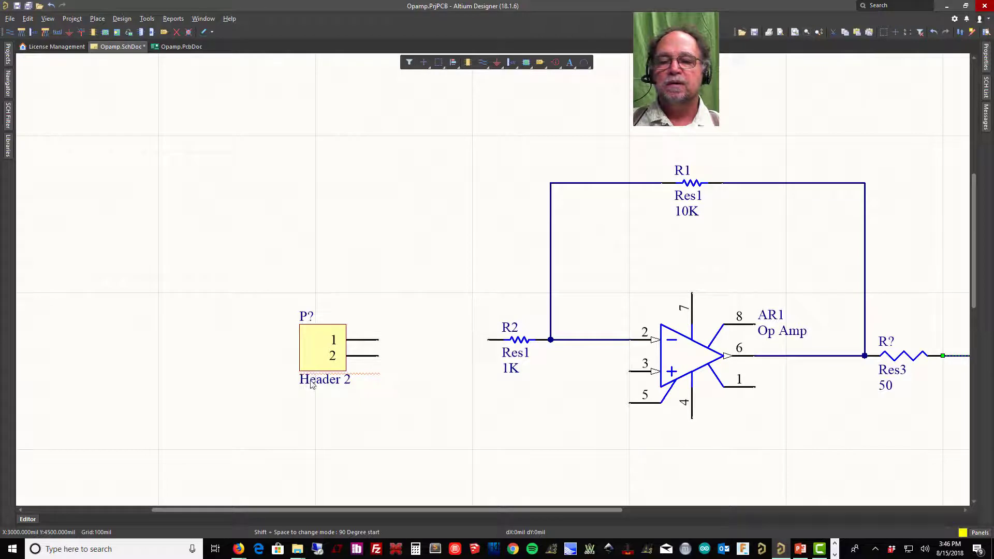
double_click(317, 341)
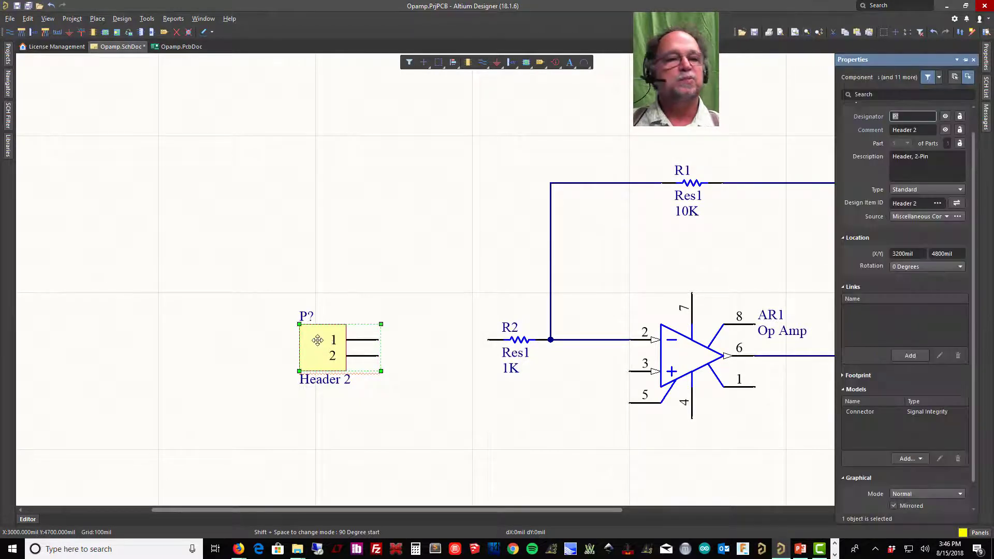
left_click(912, 130)
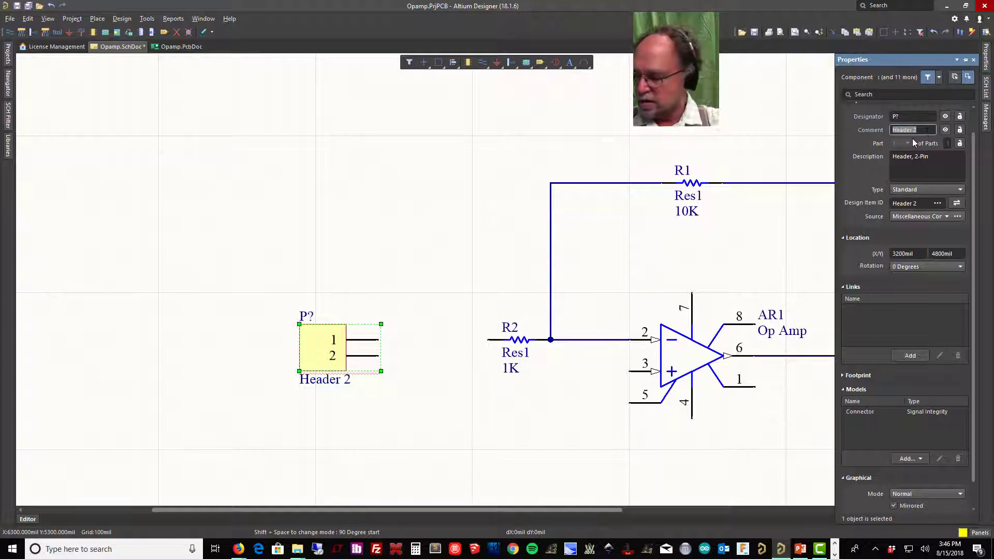
type("Inp")
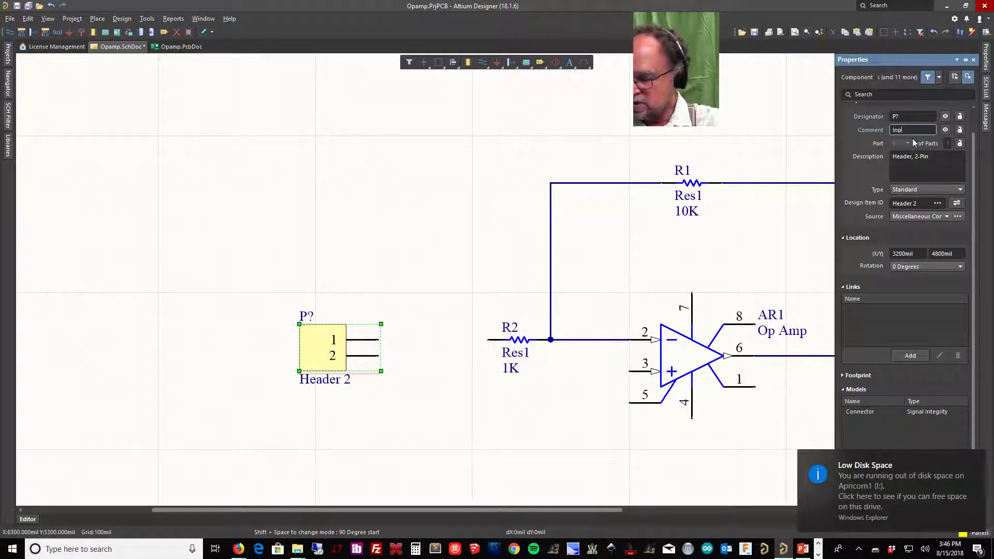
type("ut")
key("Return")
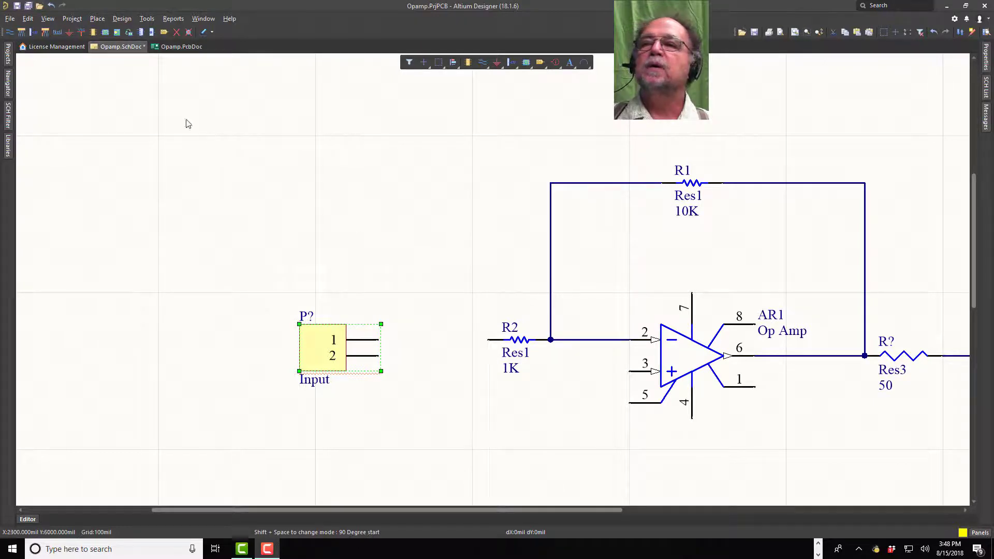
left_click(48, 19)
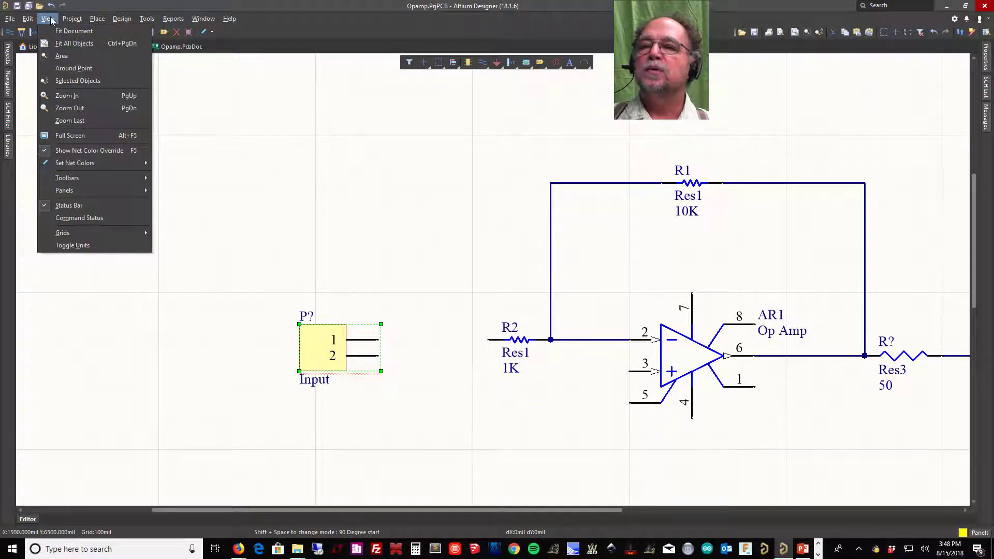
mouse_move(129, 177)
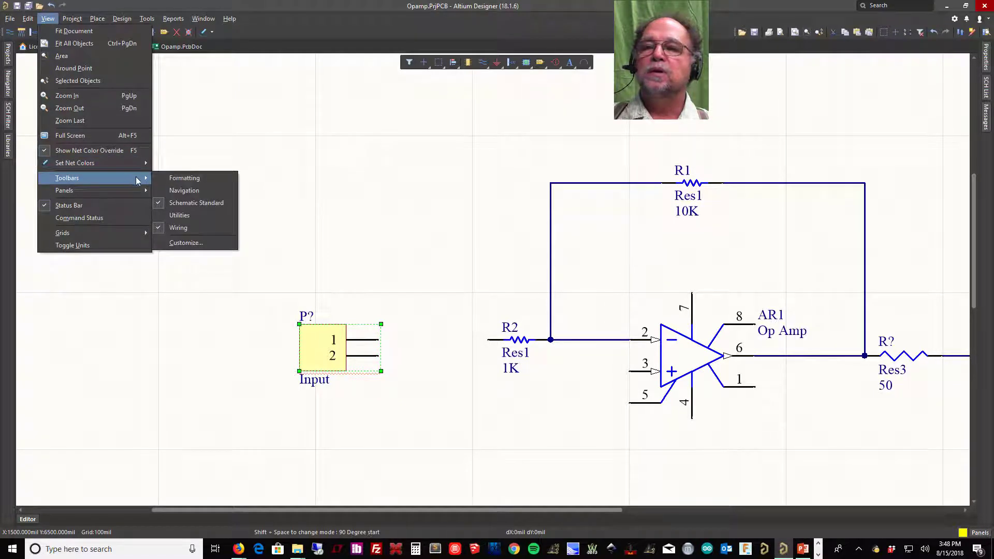
left_click(236, 133)
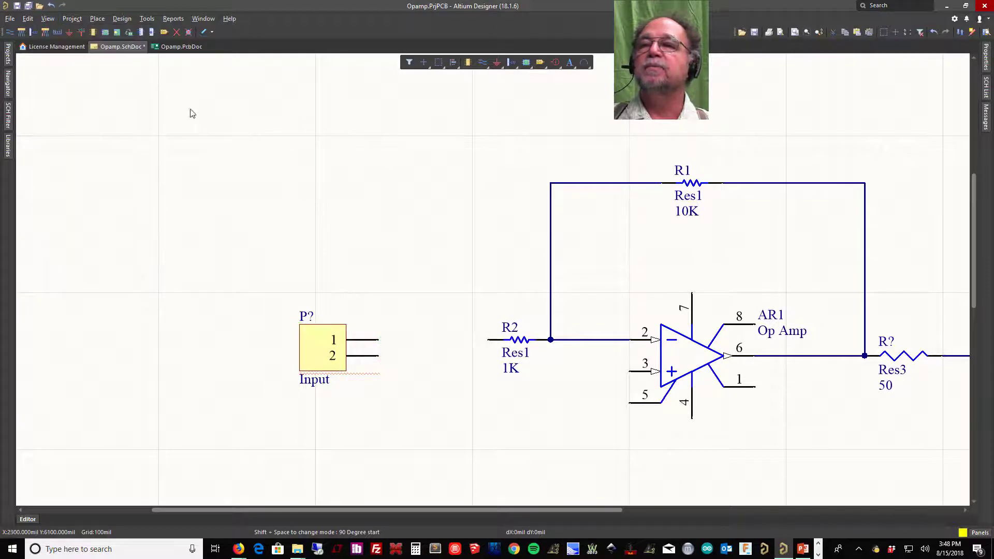
left_click(90, 19)
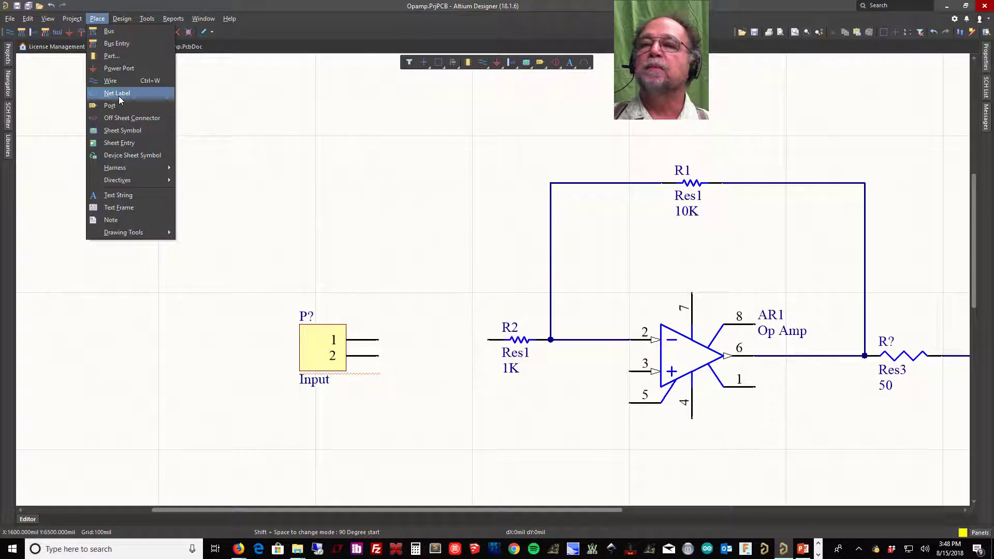
left_click(45, 91)
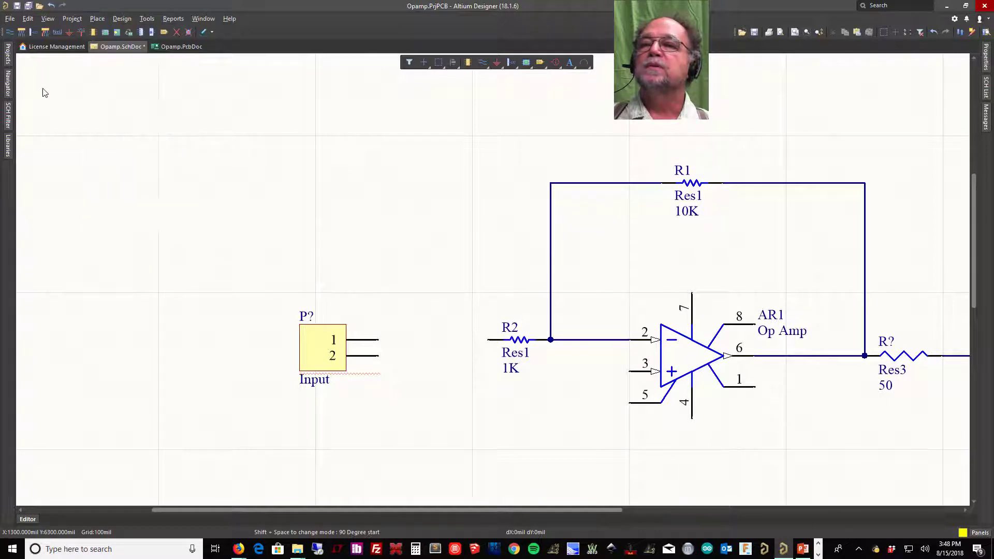
Start placing a net label and set its net name to Input.
left_click(57, 32)
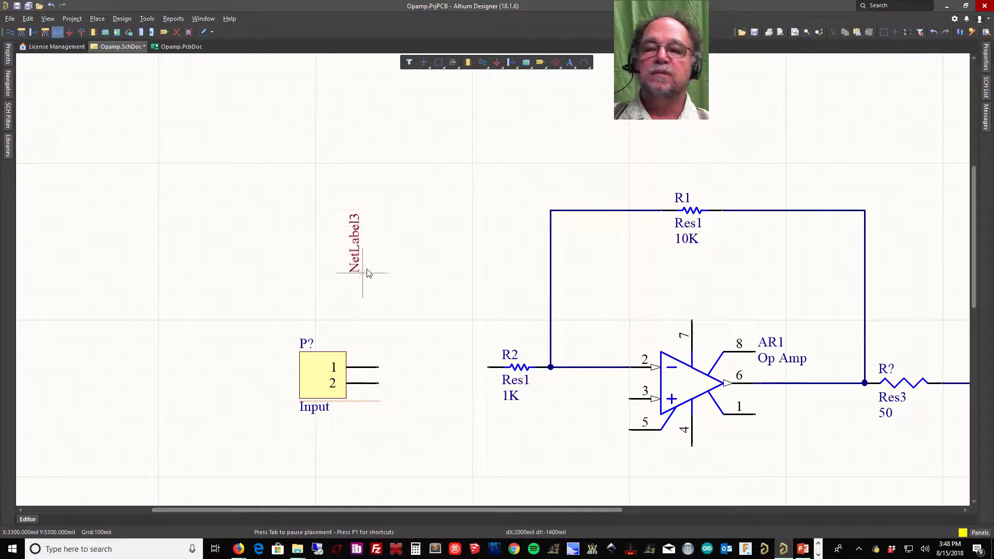
key("Page_Down")
key("End")
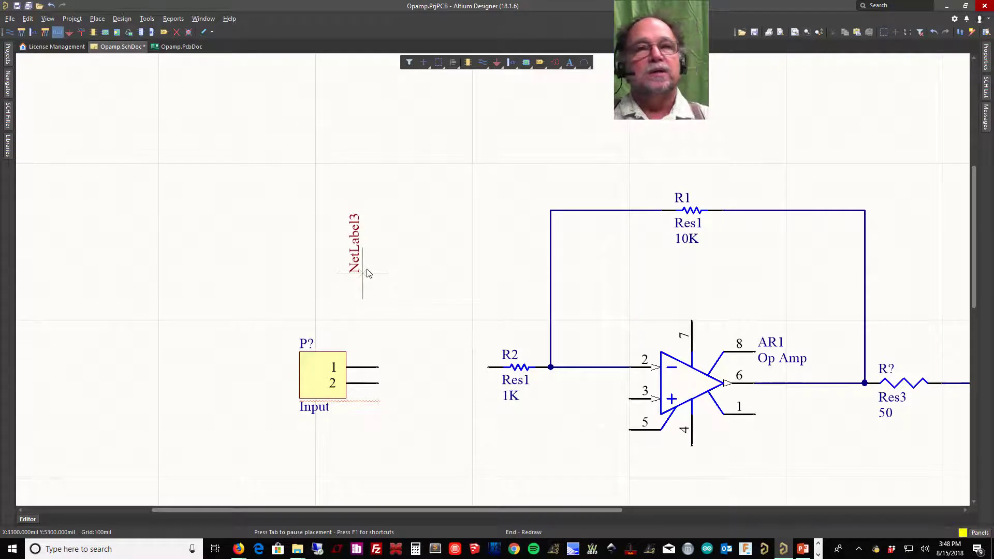
key("Home")
key("Left")
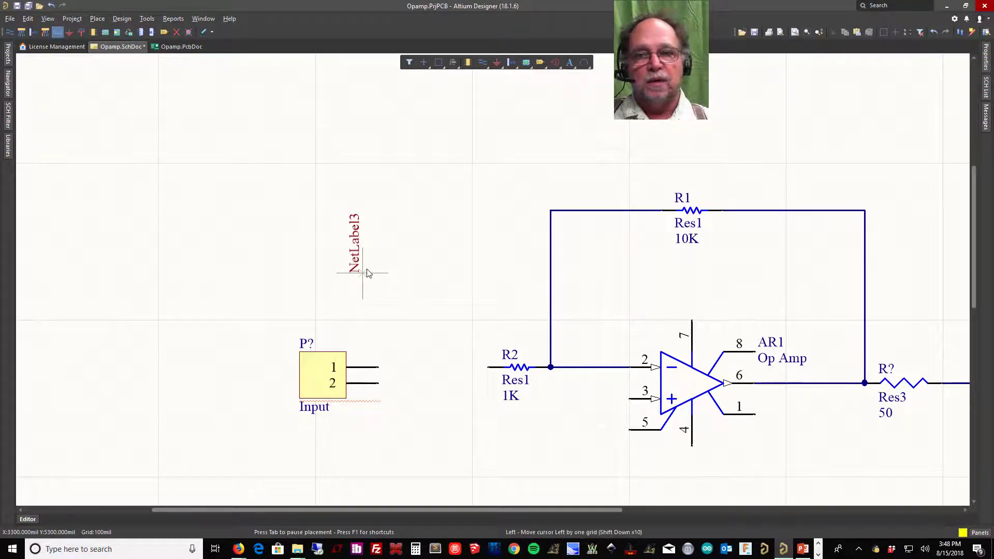
key("Up")
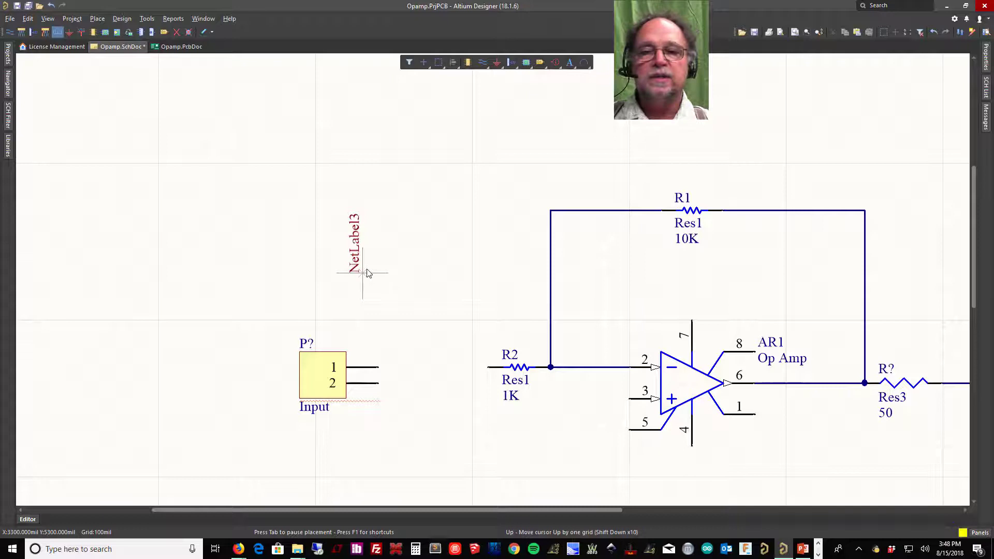
key("Tab")
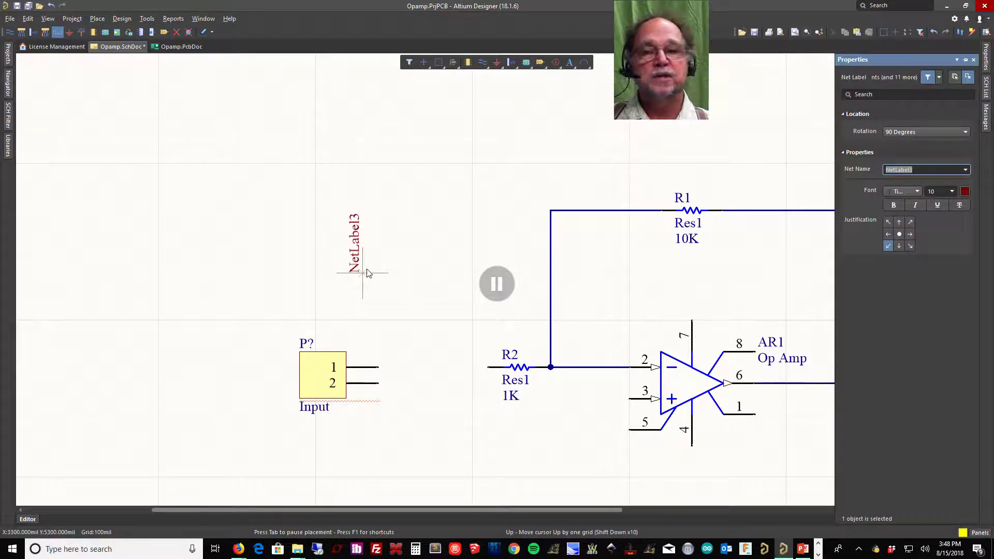
type("I")
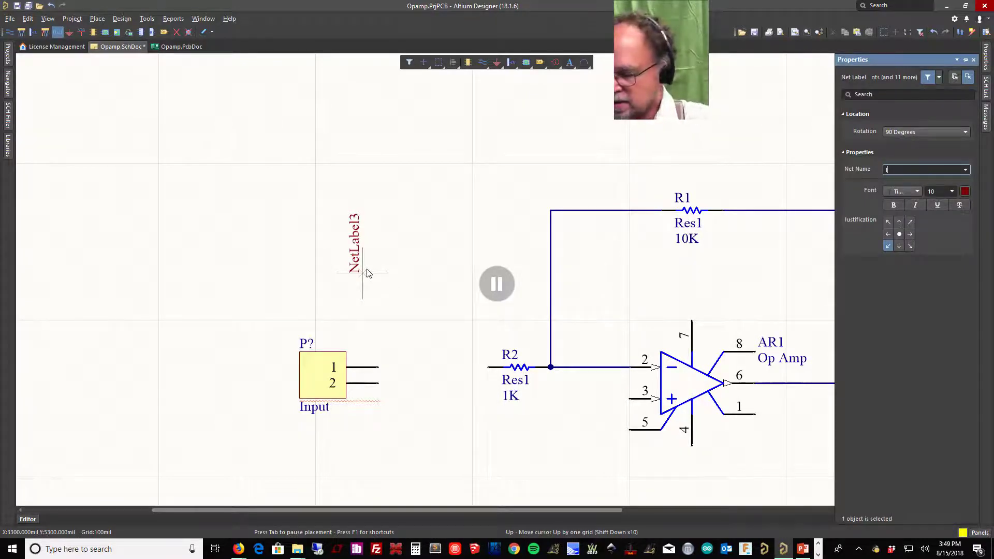
type("nput")
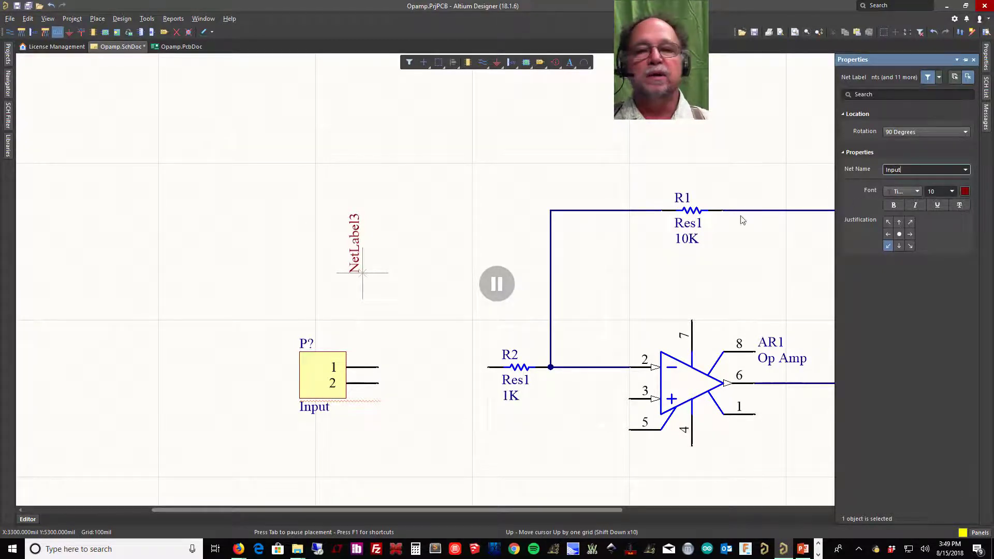
left_click(498, 284)
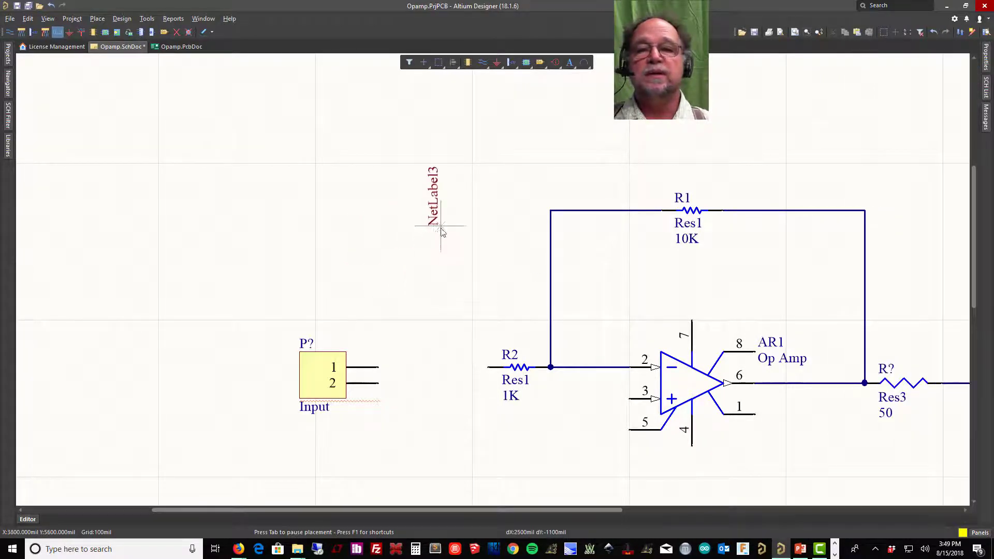
Name the net label Input and place it on pin 1 of the Input connector and on R2's open end.
key("Tab")
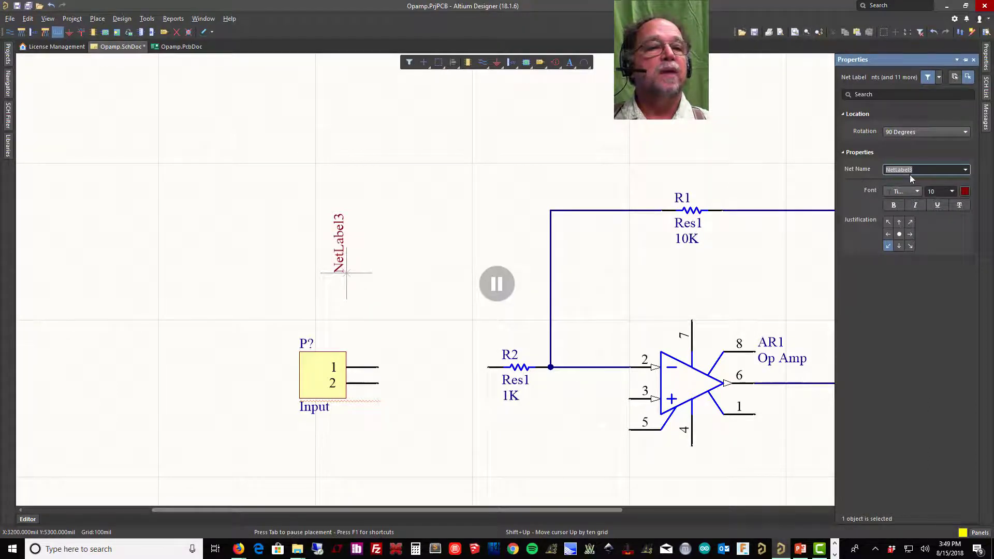
key("BackSpace")
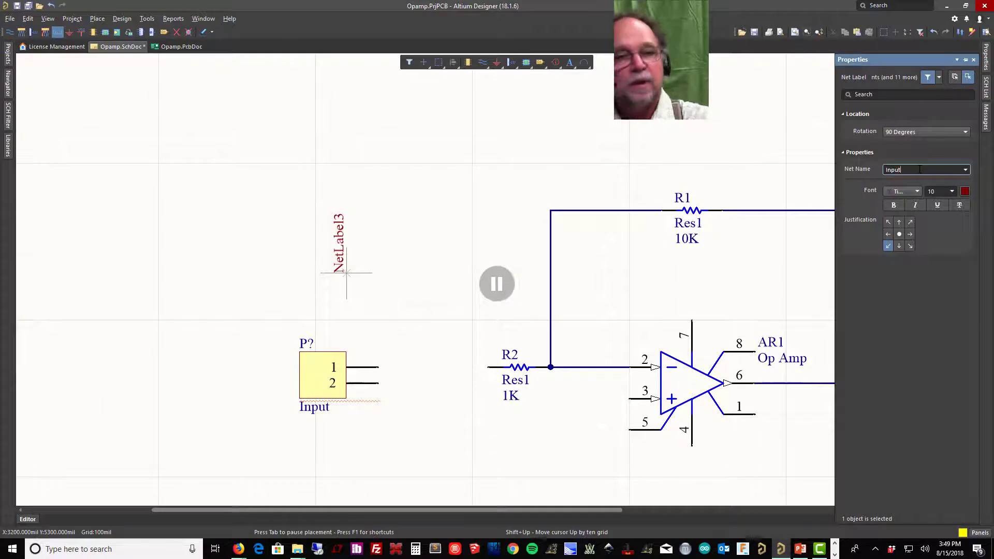
key("Return")
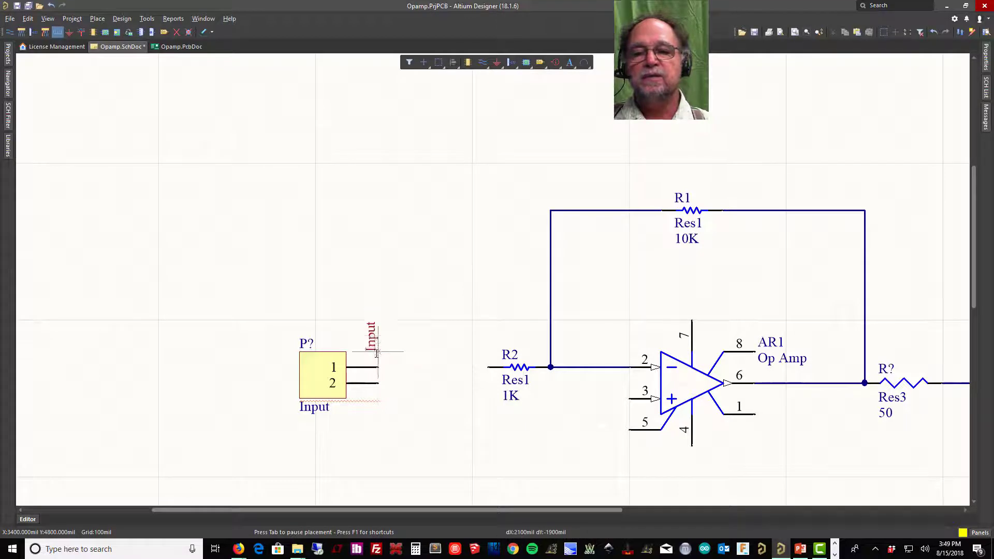
left_click(377, 367)
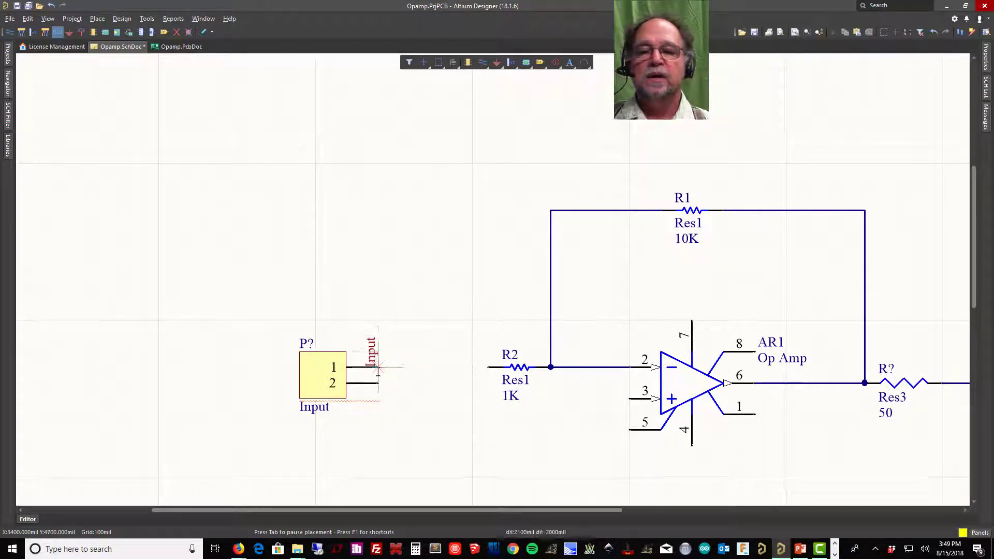
left_click(484, 367)
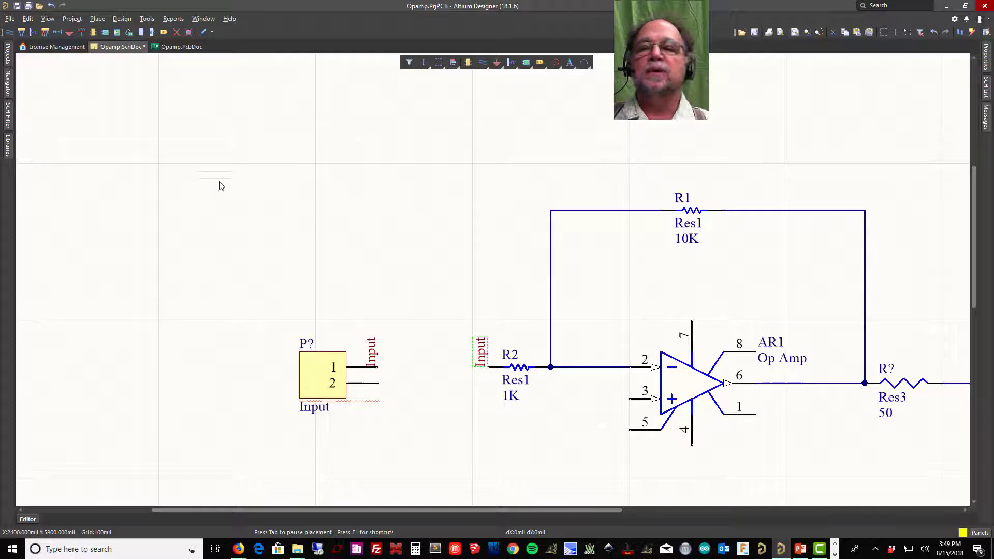
Change the Header 3H connector's comment to Power and move the comment text beside the connector body.
scroll(300, 167, "right", 3, "shift")
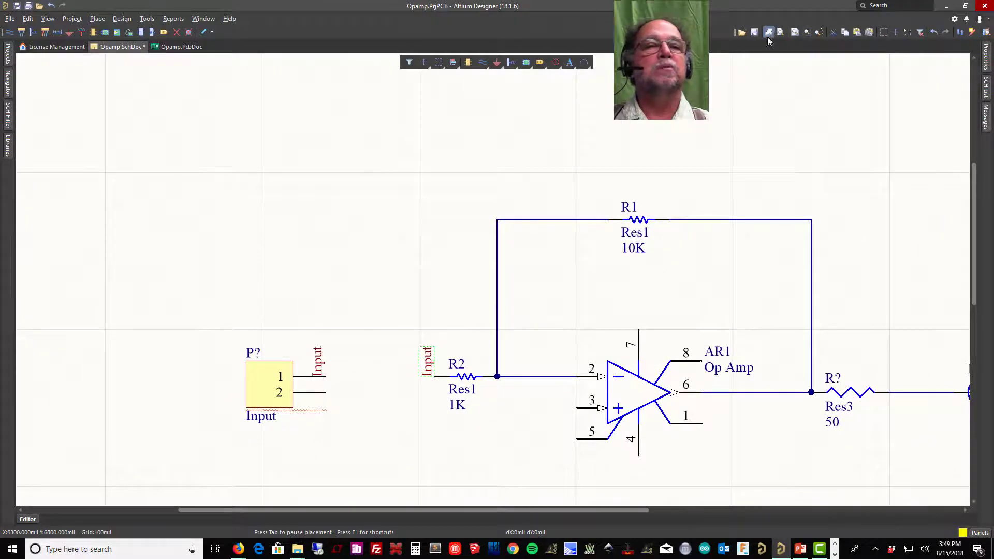
left_click(794, 32)
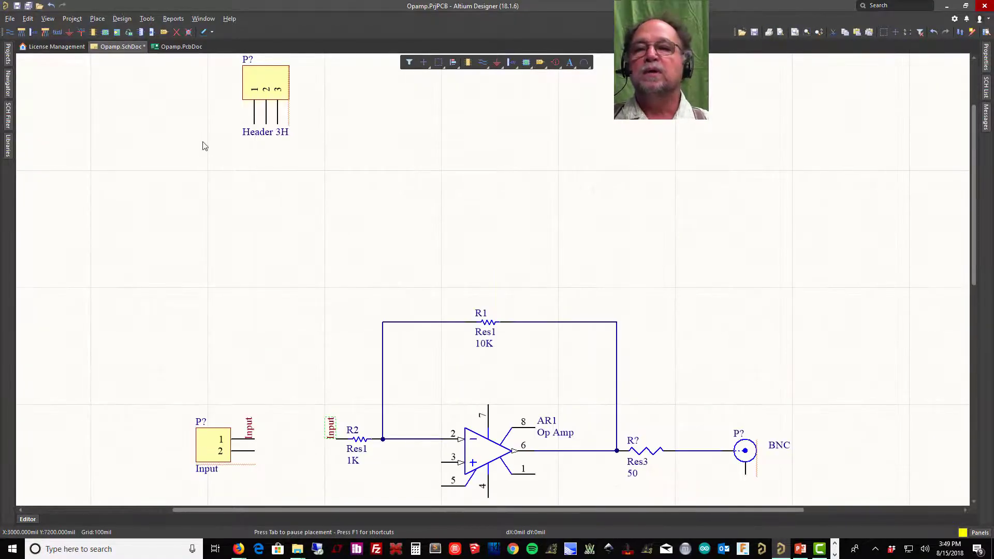
double_click(256, 79)
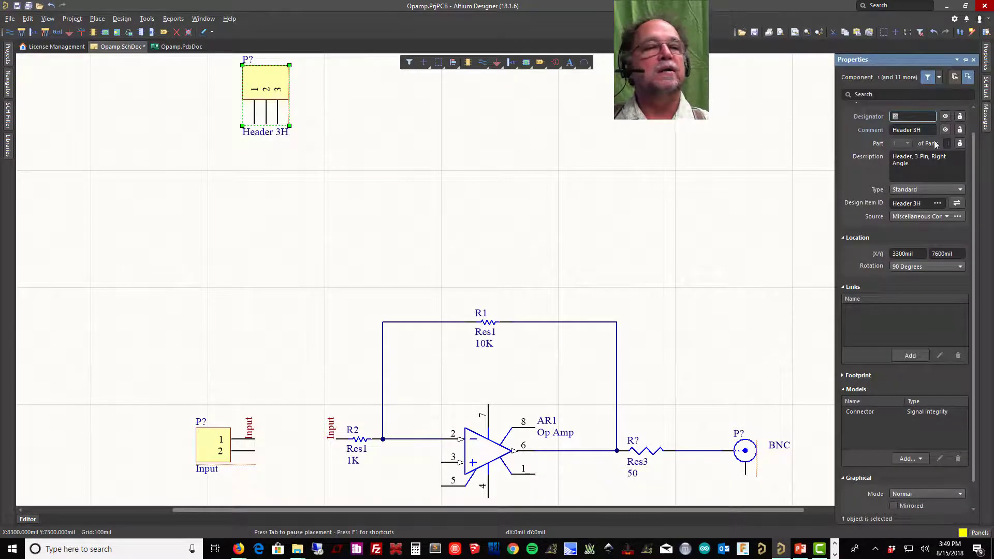
key("Tab")
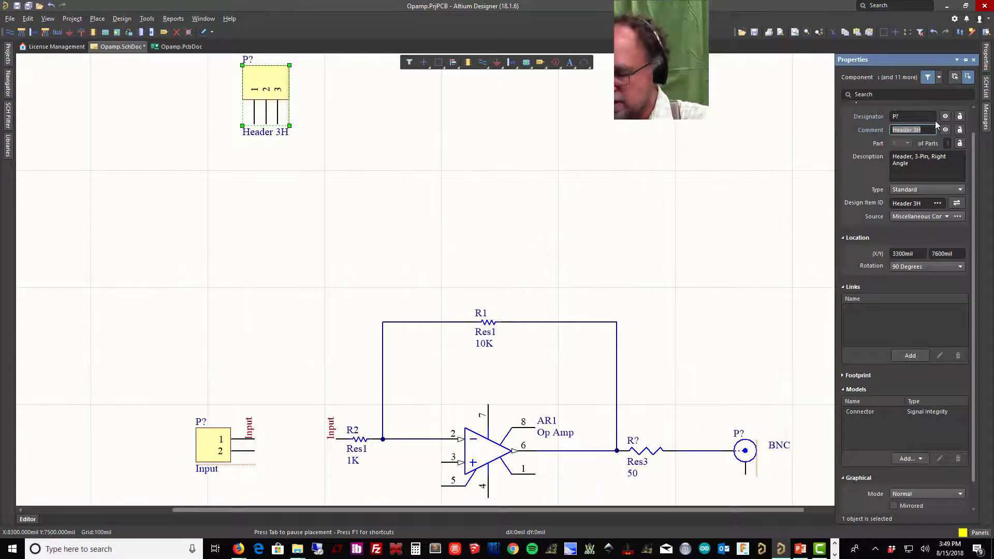
type("Pow")
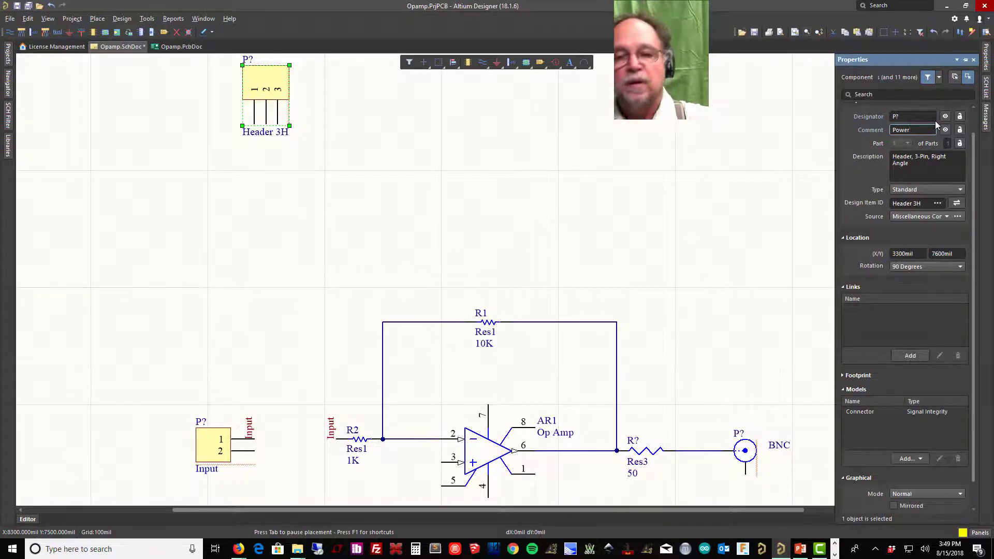
type("er")
key("Return")
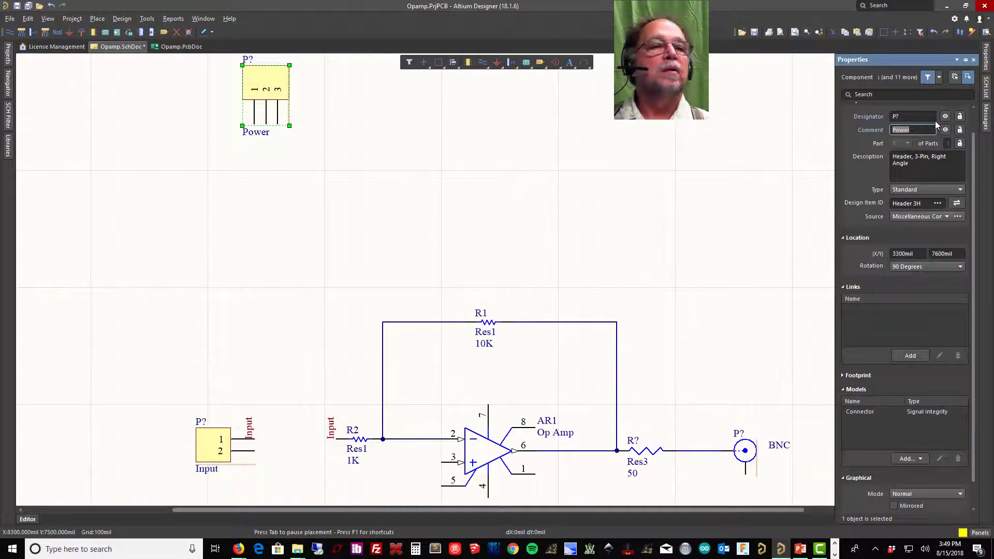
left_click(559, 212)
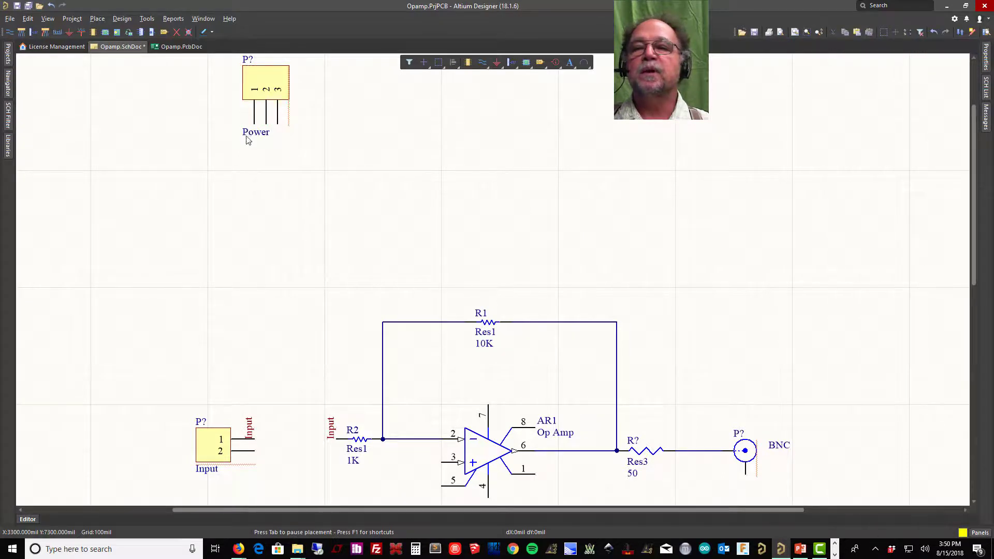
left_click_drag(248, 137, 303, 78)
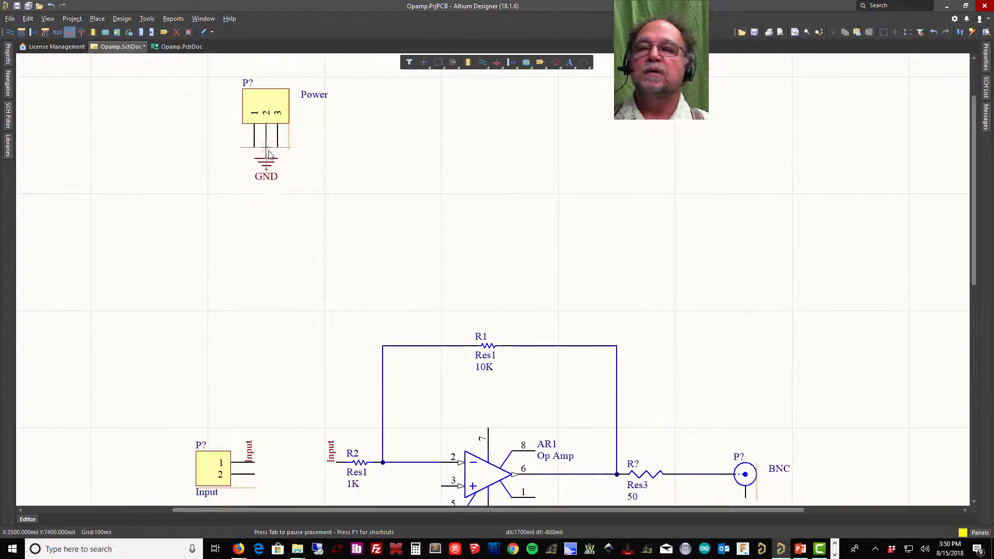
Place GND power ports on pin 2 of the Power connector, pin 2 of the Input connector, the BNC's ground pin, and near the op-amp's pin 3.
left_click(268, 154)
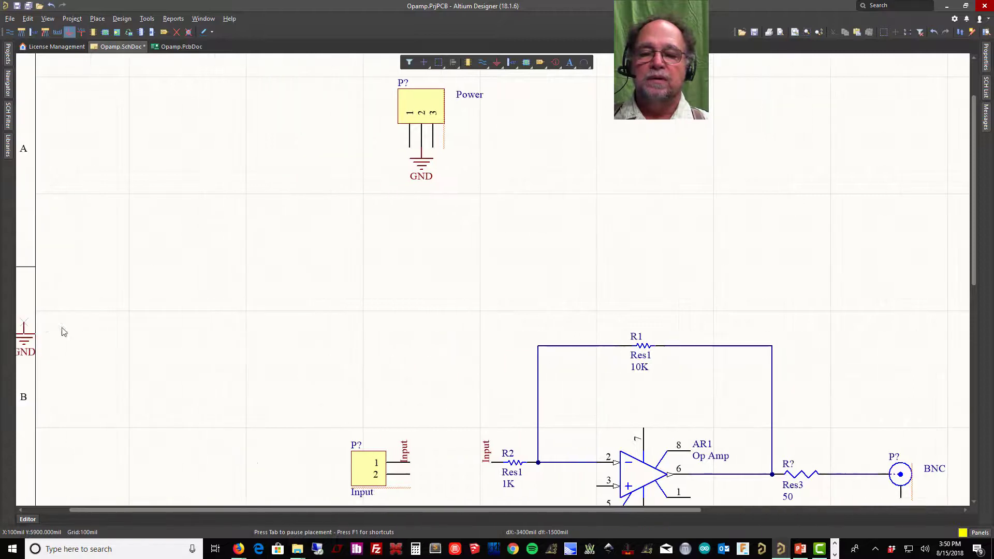
scroll(233, 403, "down", 2)
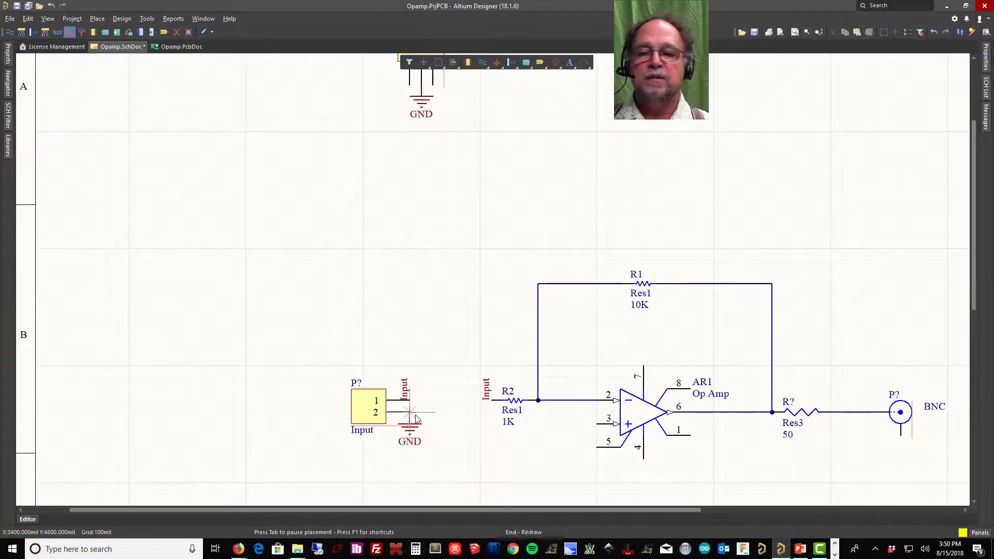
left_click(409, 425)
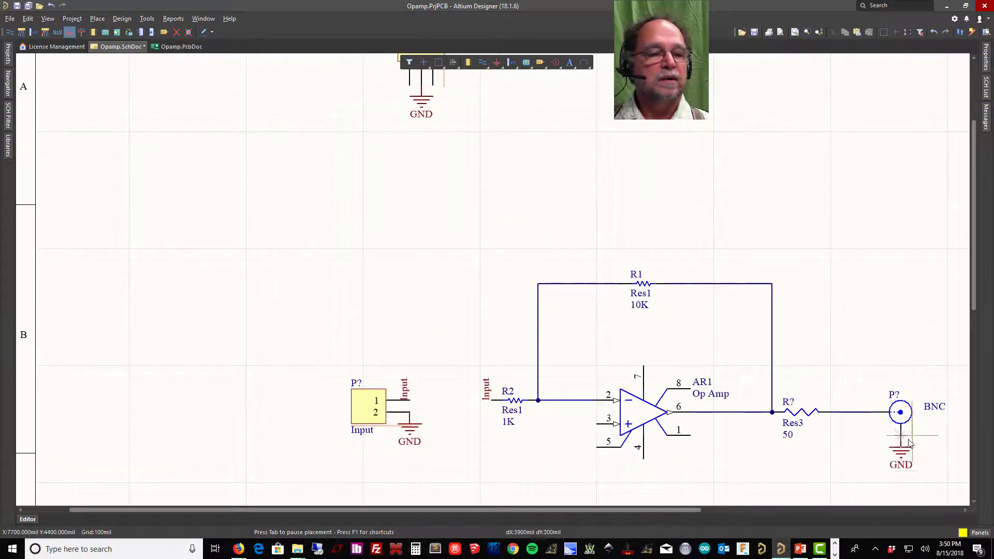
left_click(908, 443)
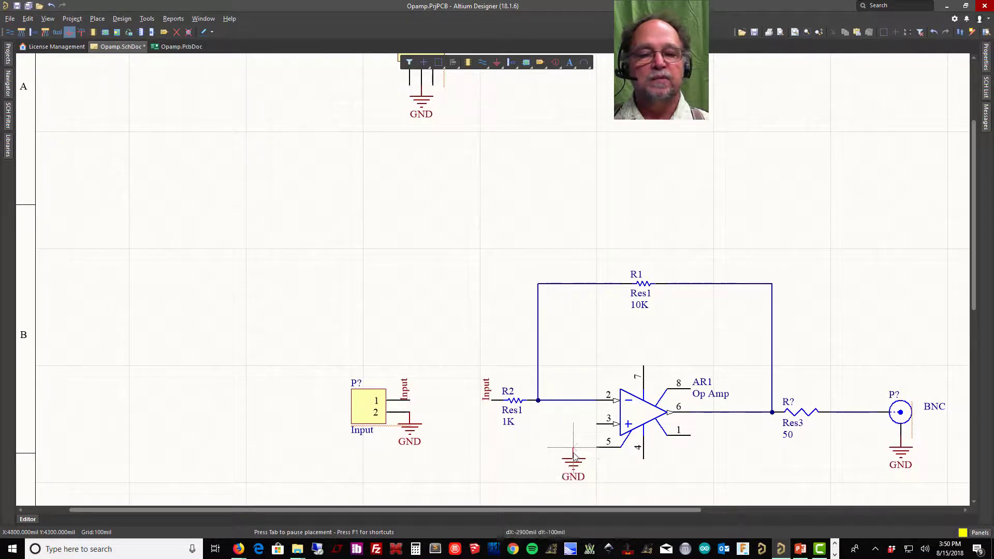
left_click(573, 454)
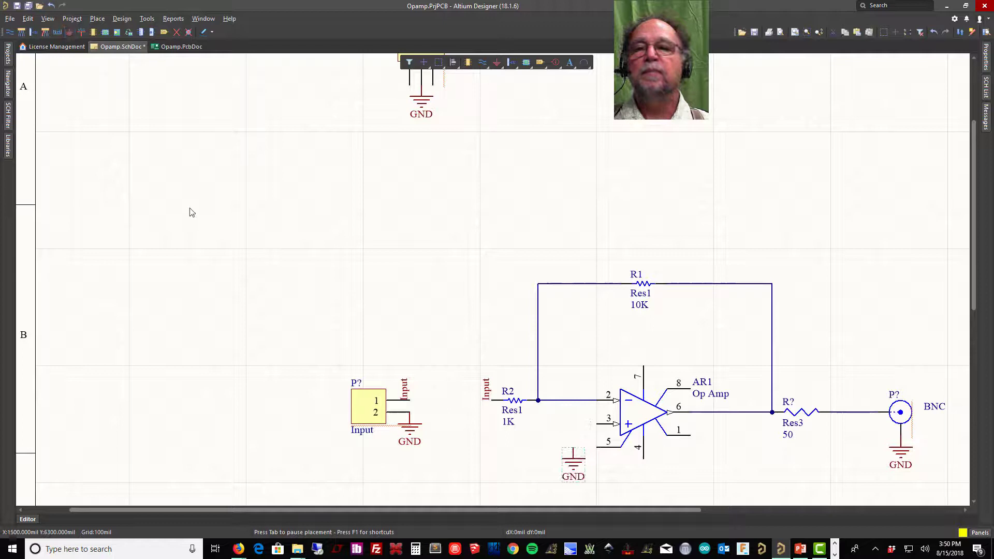
Wire the op-amp's non-inverting input, pin 3, to the GND port beside it.
left_click(482, 63)
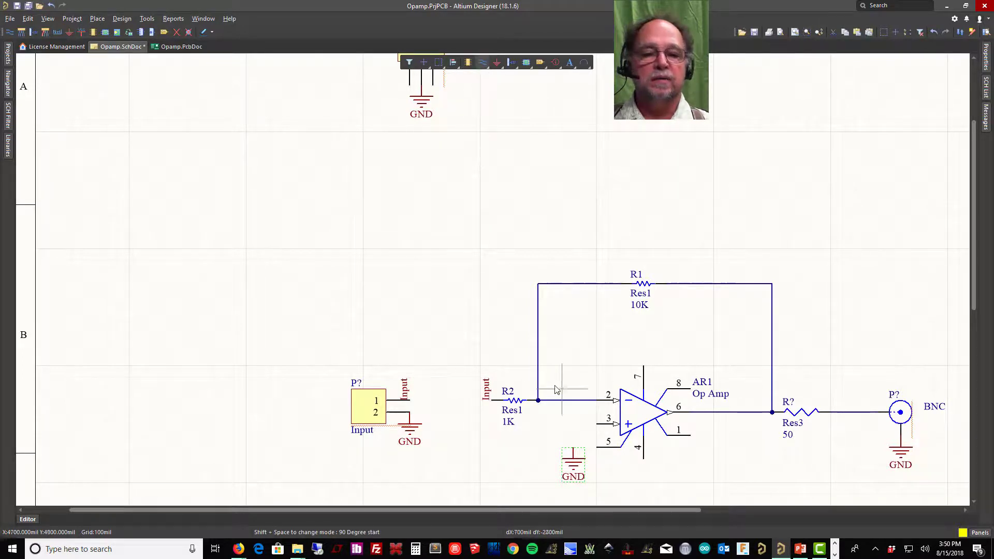
left_click(596, 424)
left_click(573, 448)
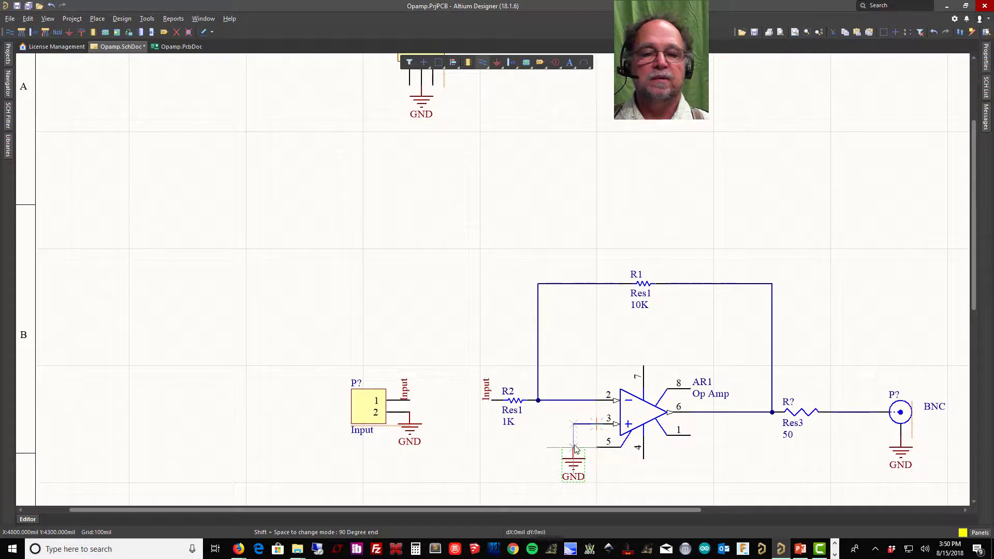
right_click(503, 459)
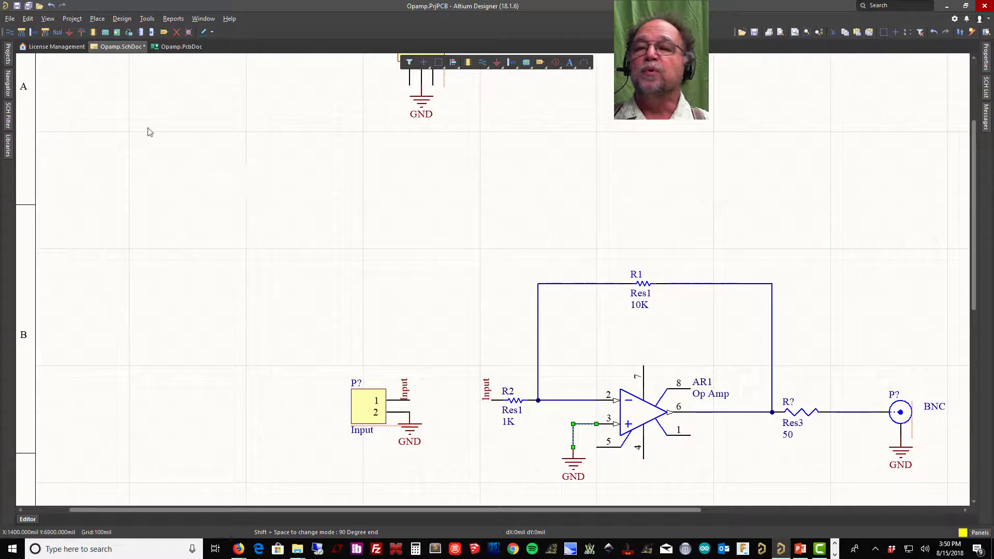
Place a bar-style power port named +12V on the op-amp's pin 7 and a rotated copy on pin 1 of the Power connector.
left_click(80, 33)
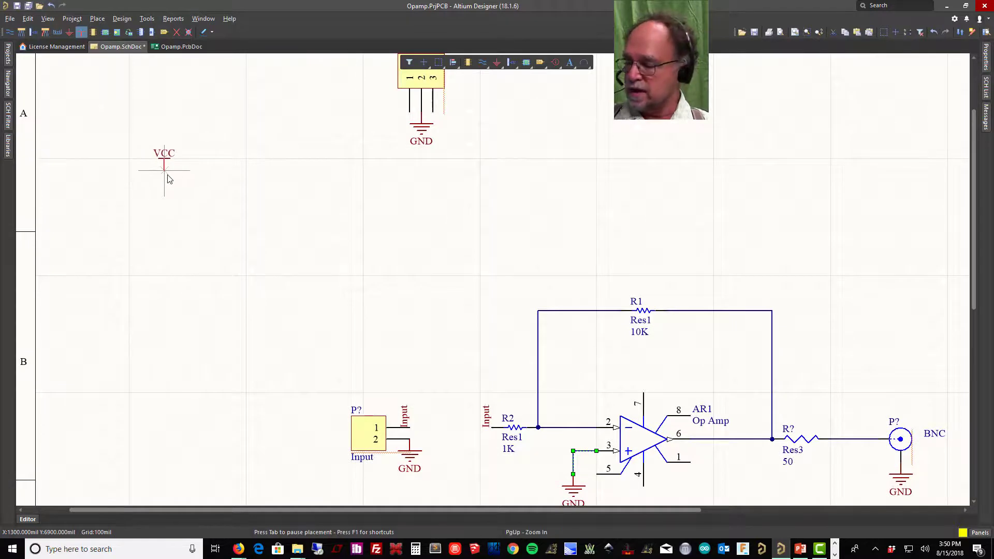
key("Tab")
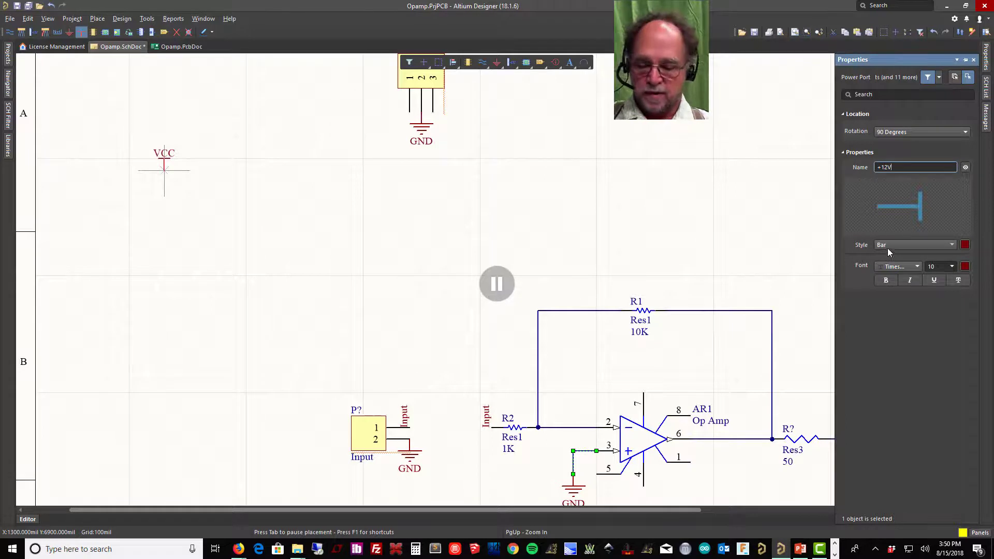
key("Return")
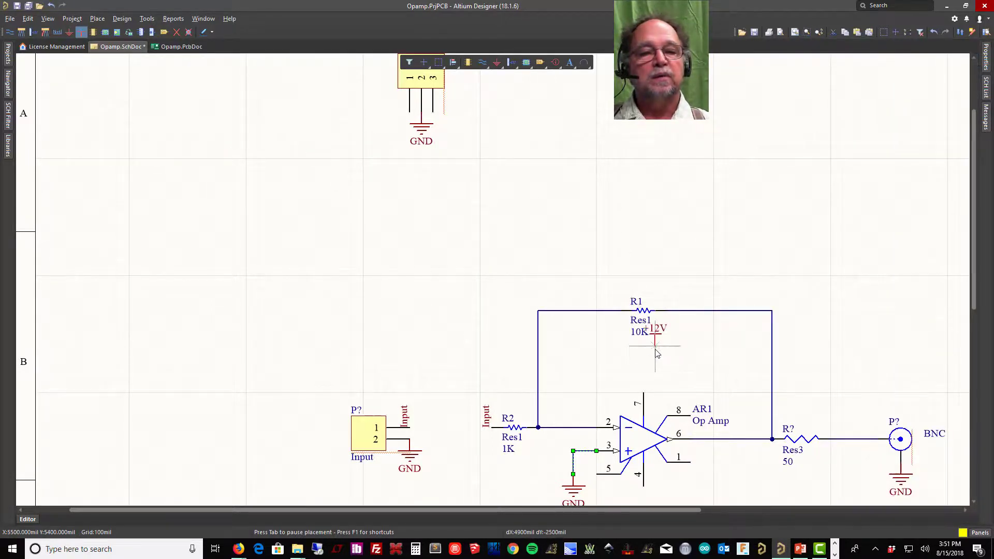
left_click(644, 381)
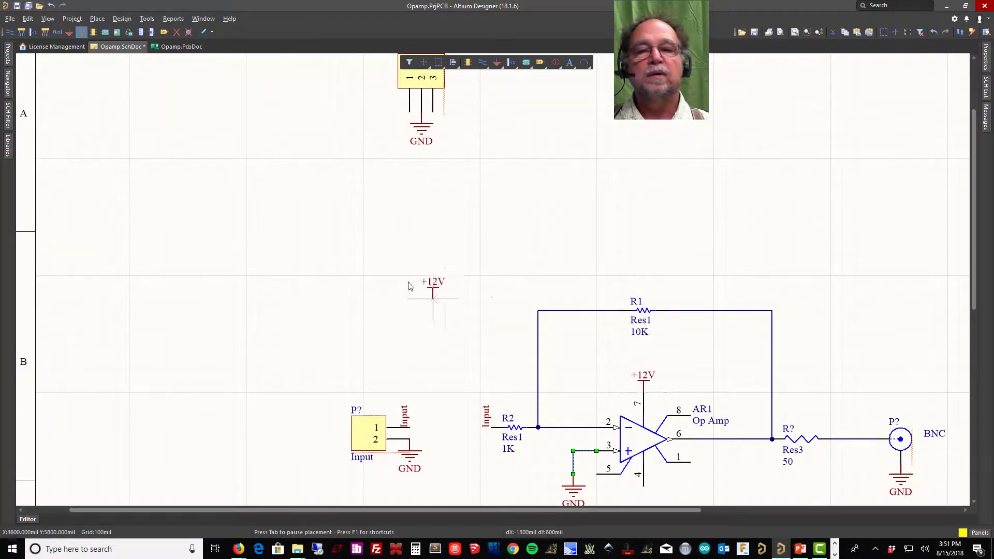
key("space")
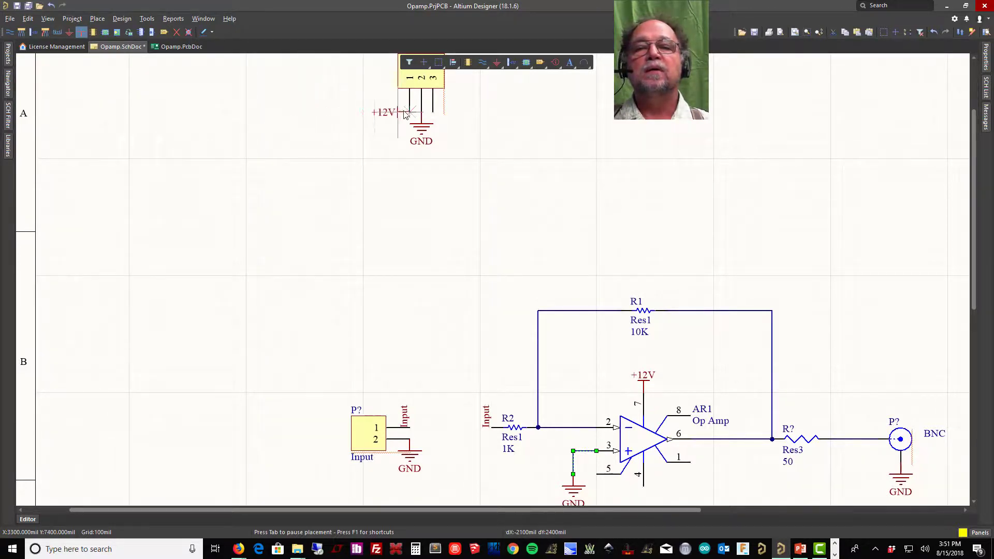
left_click(405, 112)
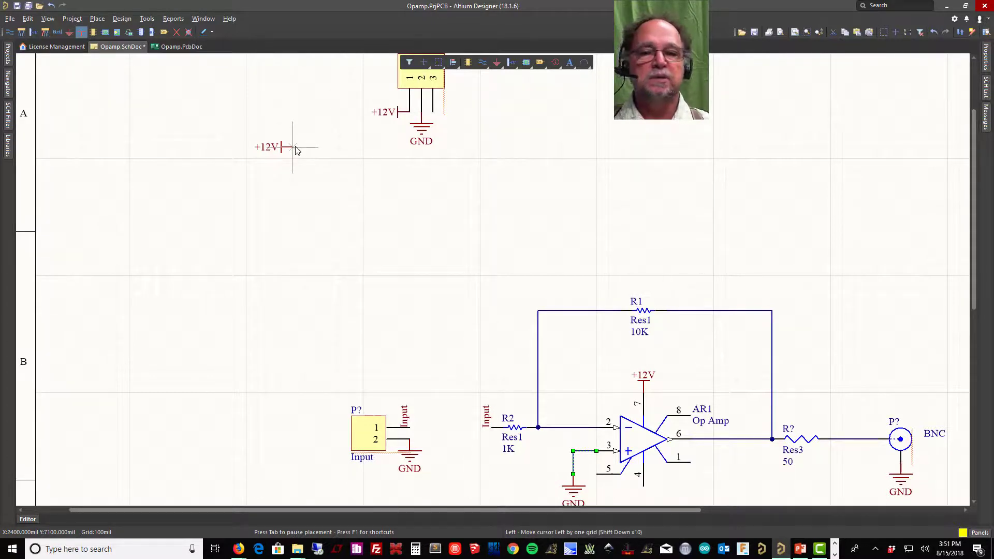
Rename the bar-style power port to -12V, rotate it to 180 degrees and place it on pin 3 of the Power connector.
key("space")
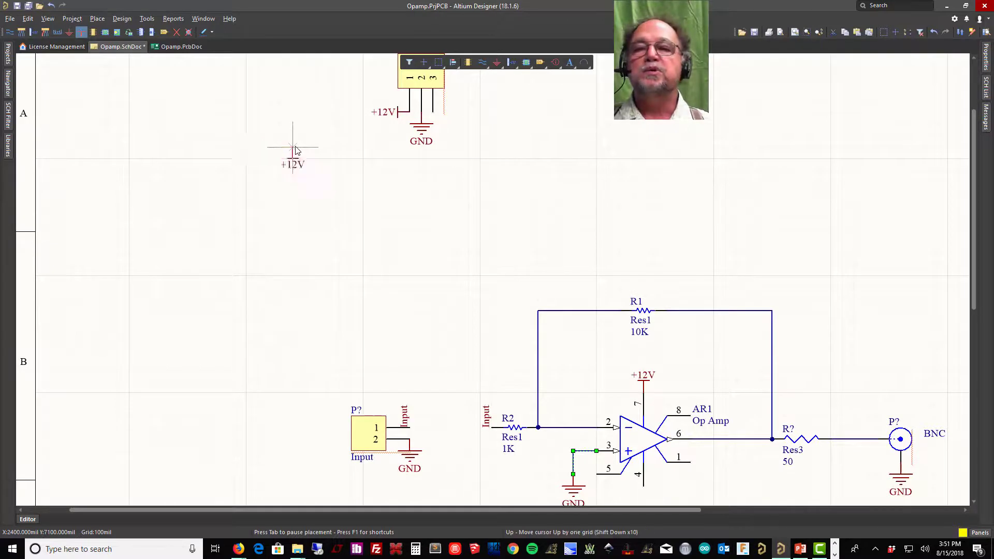
key("space")
key("Tab")
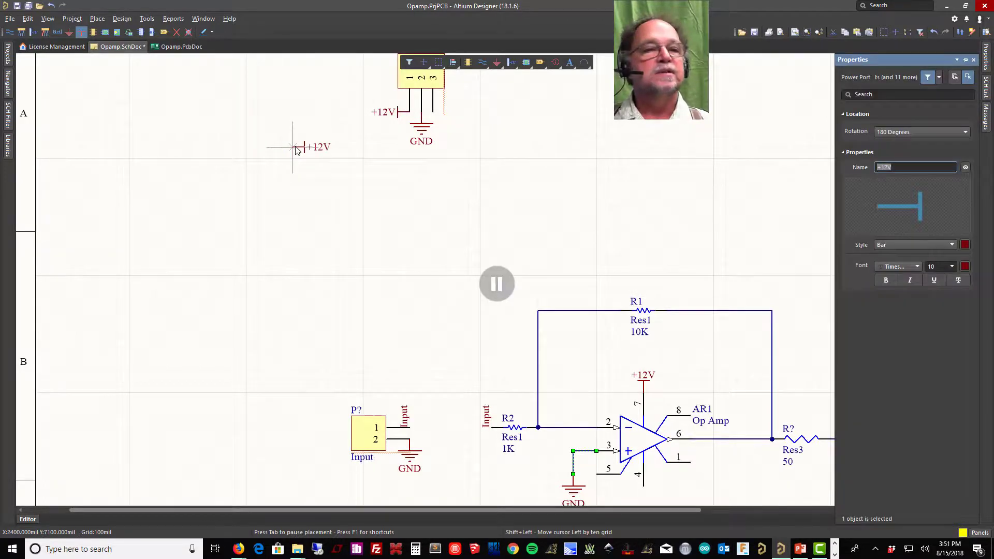
left_click(882, 168)
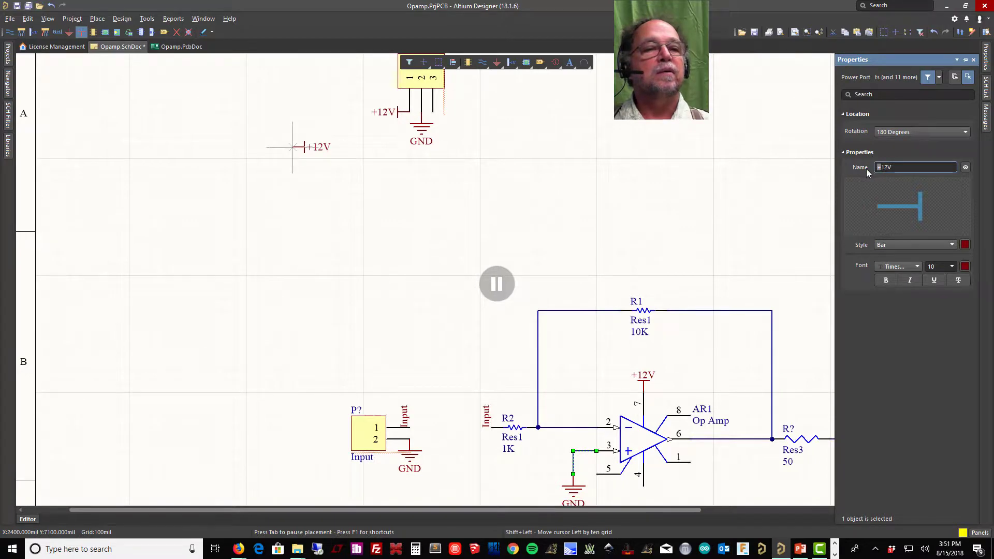
type("-")
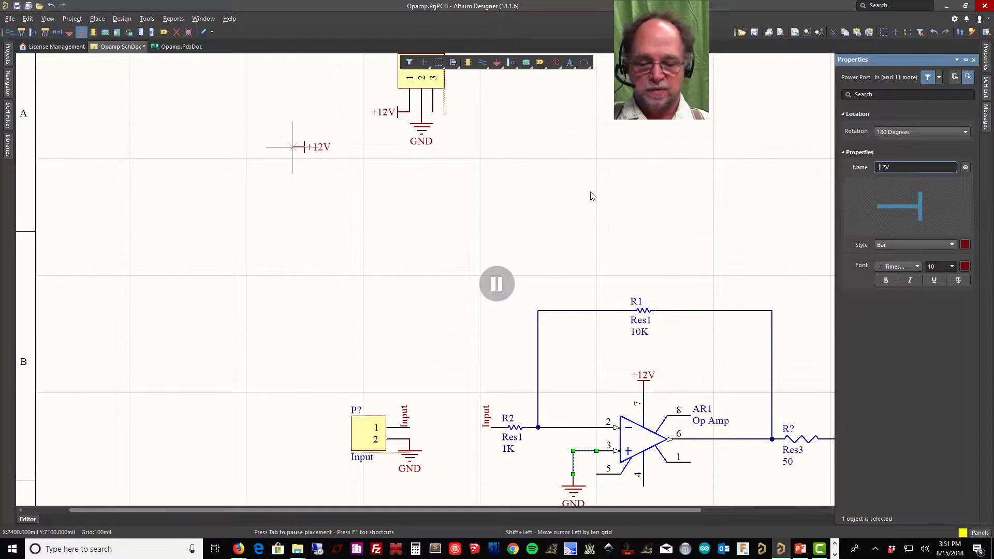
key("Return")
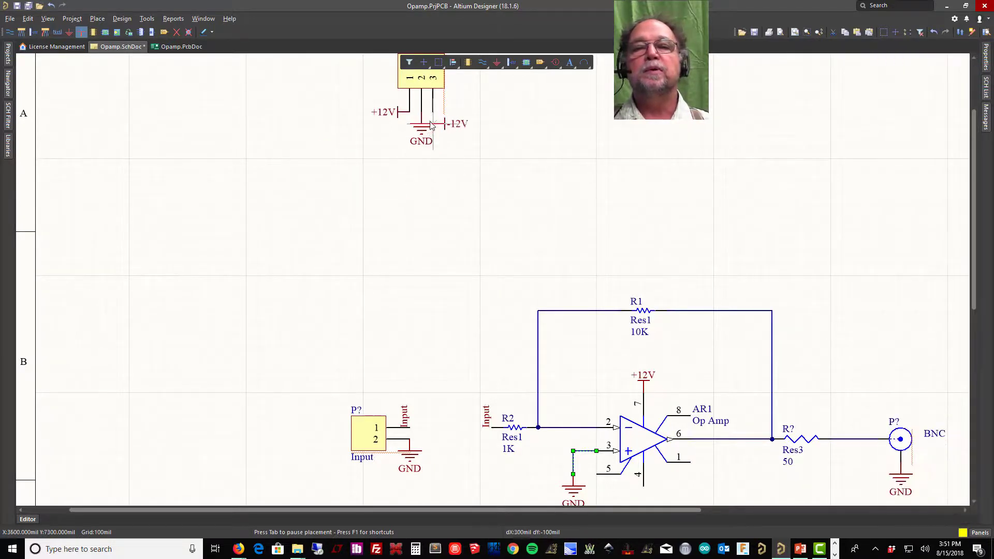
left_click(433, 111)
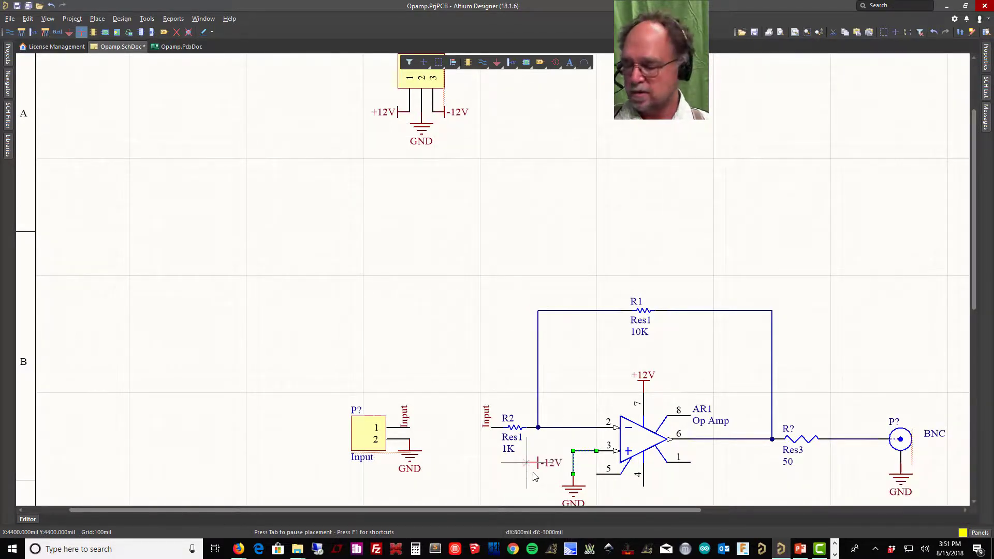
Place another -12V power port, rotated to point downward, on the op-amp's pin 4 and end port placement.
scroll(595, 455, "down", 3)
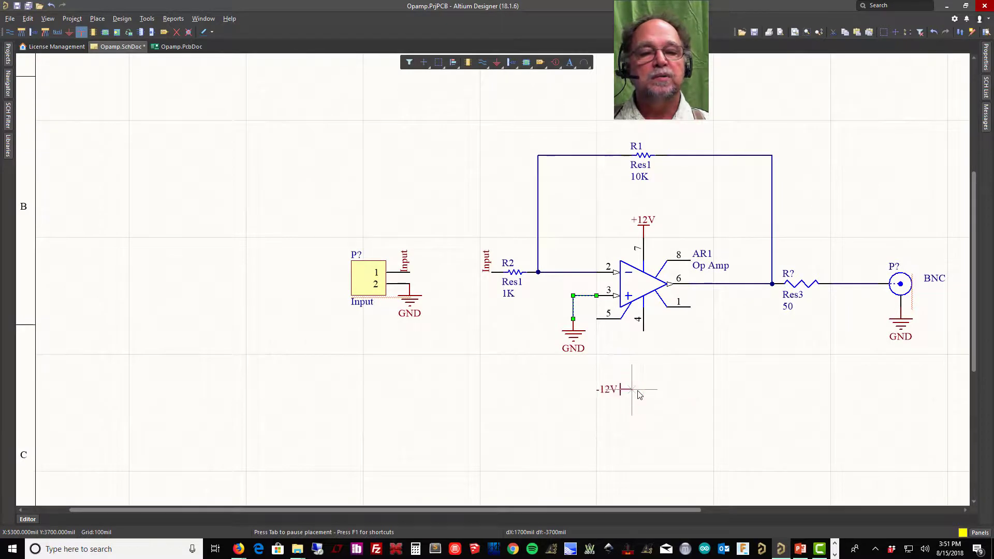
key("space")
key("space")
left_click(643, 342)
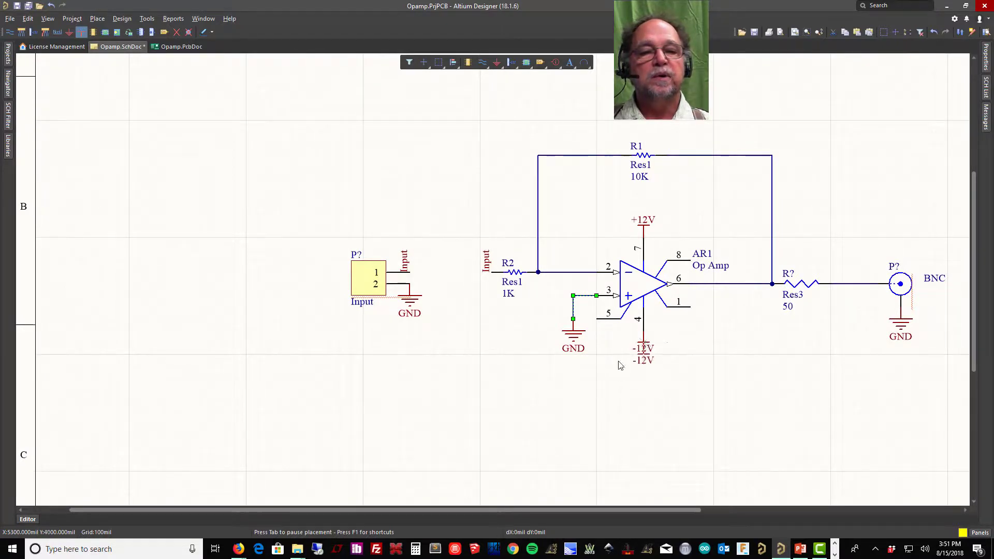
right_click(515, 409)
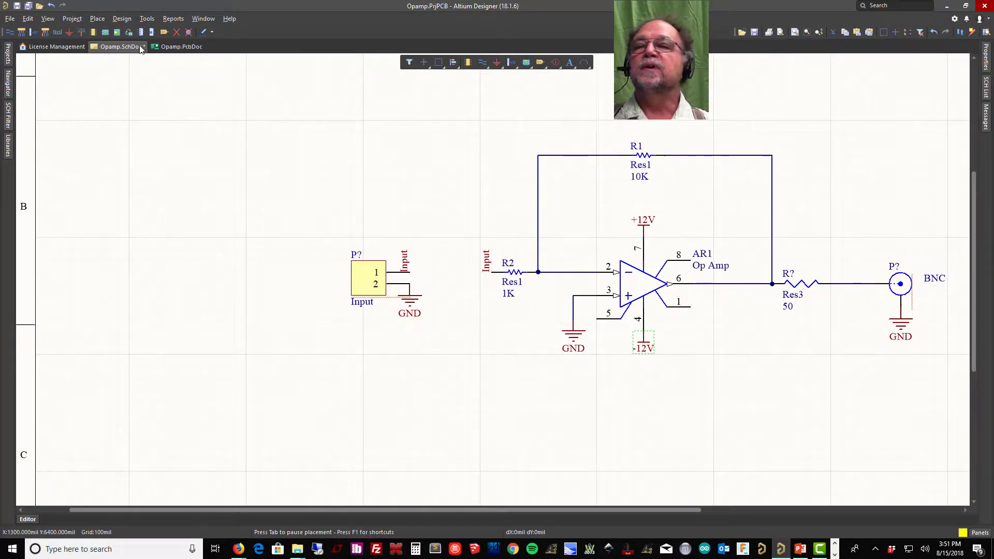
Annotate the schematic quietly to number all unassigned designators, accepting the designator changes.
left_click(147, 23)
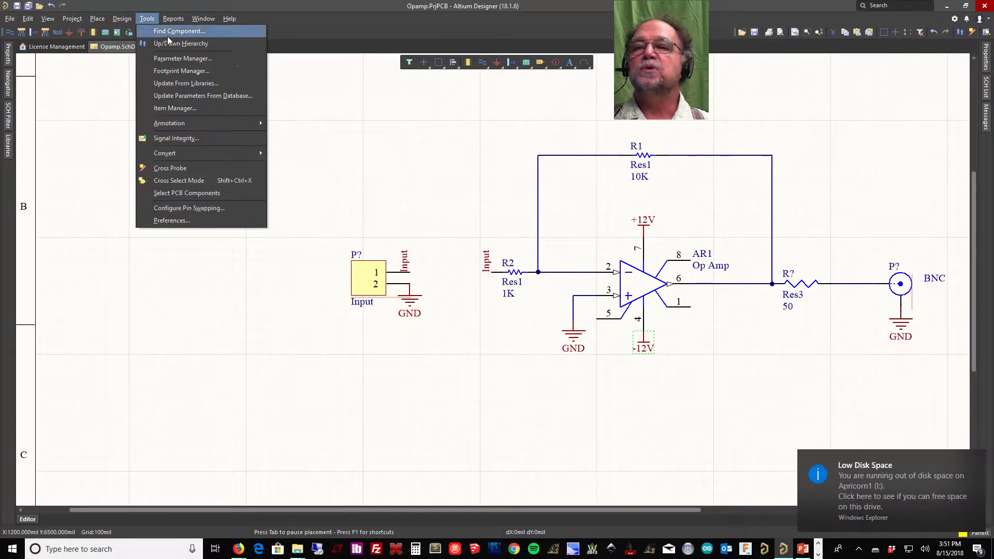
mouse_move(260, 124)
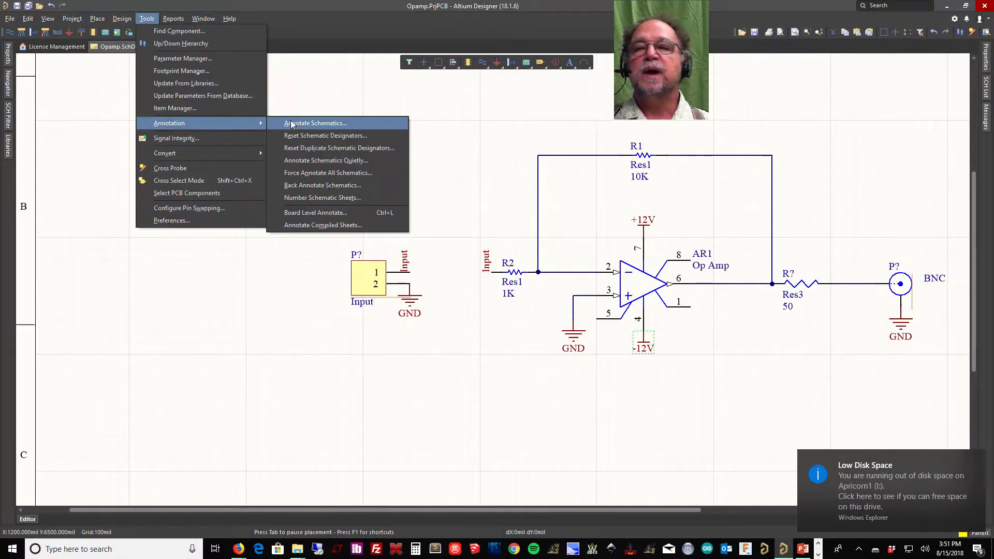
left_click(348, 162)
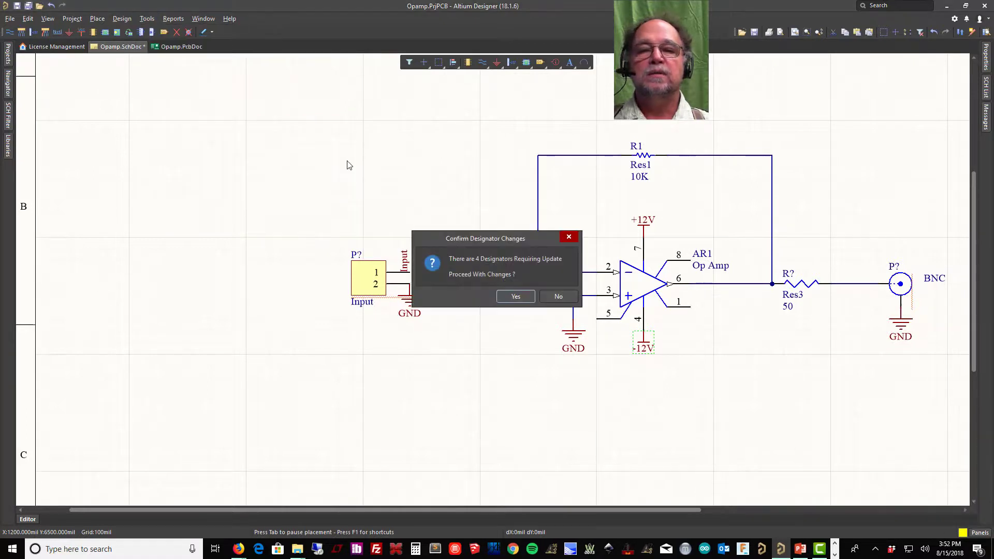
left_click(515, 297)
right_click_drag(382, 159, 192, 323)
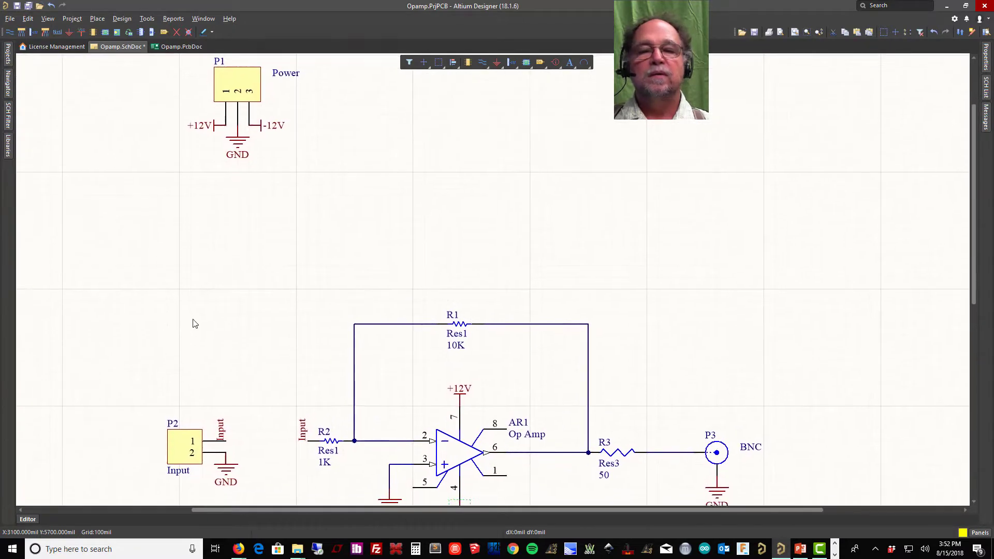
Change the op-amp's designator to U1 and save all open documents.
left_click(794, 32)
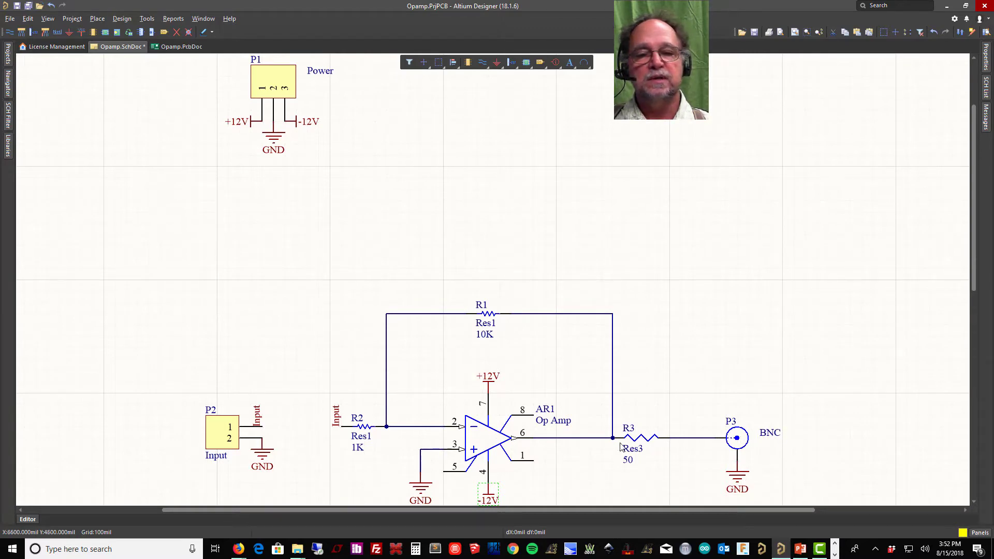
double_click(477, 442)
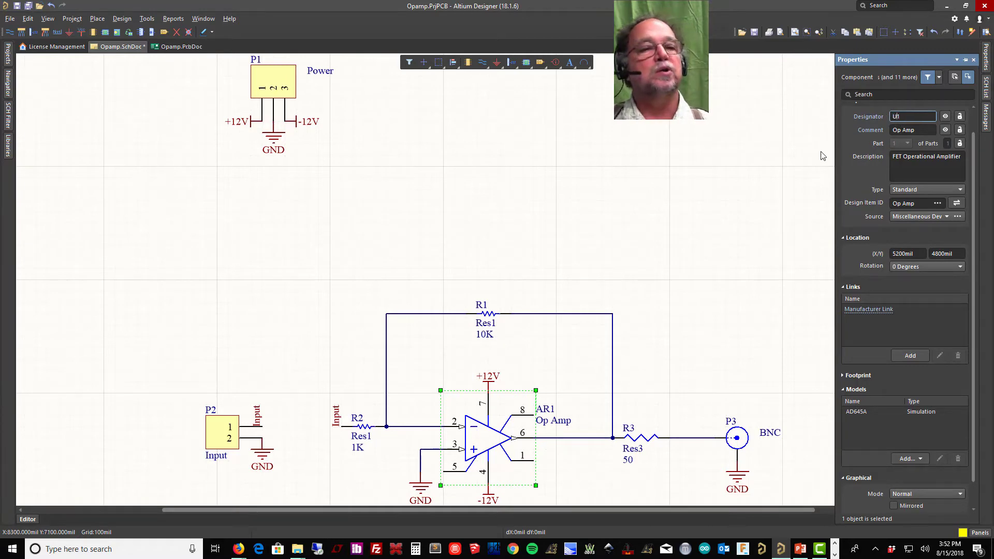
key("Return")
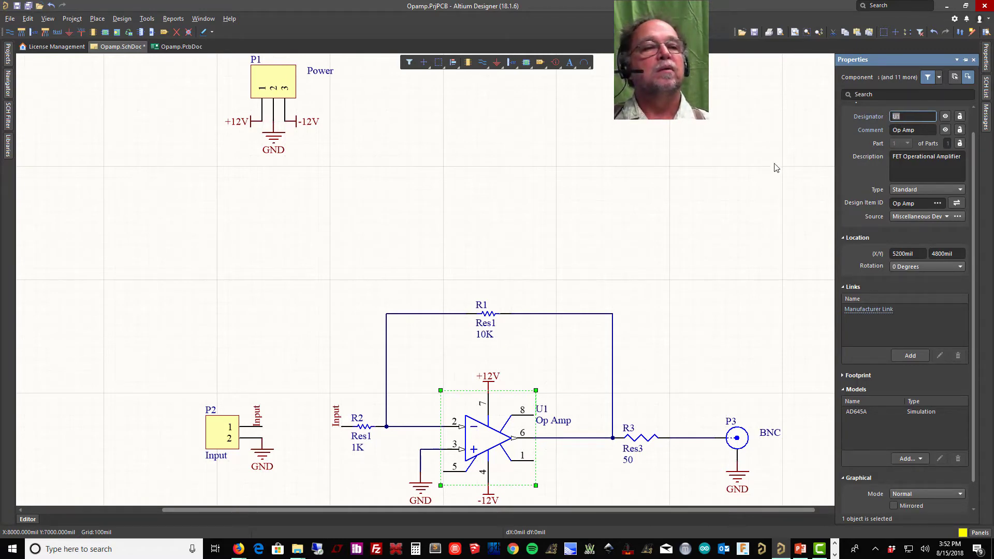
left_click(745, 177)
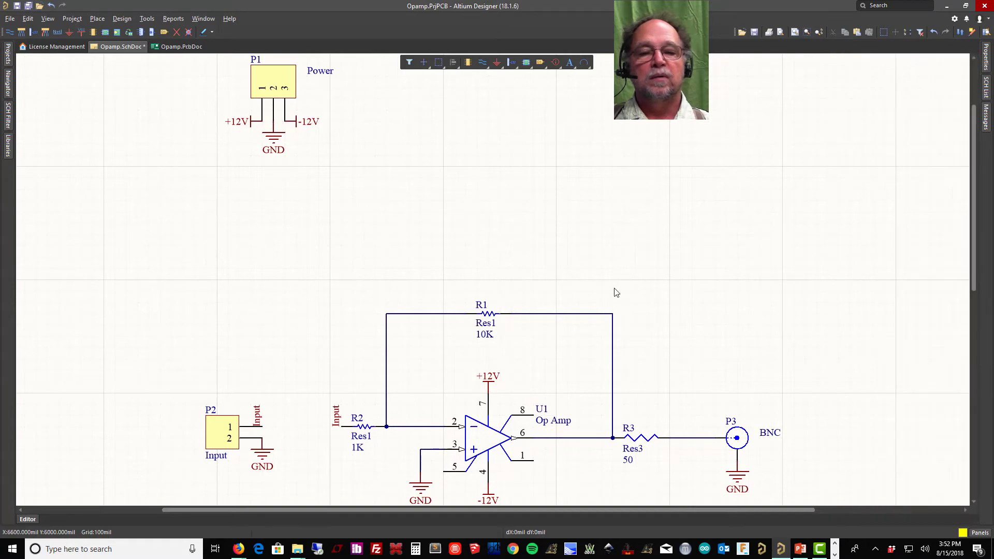
left_click(10, 18)
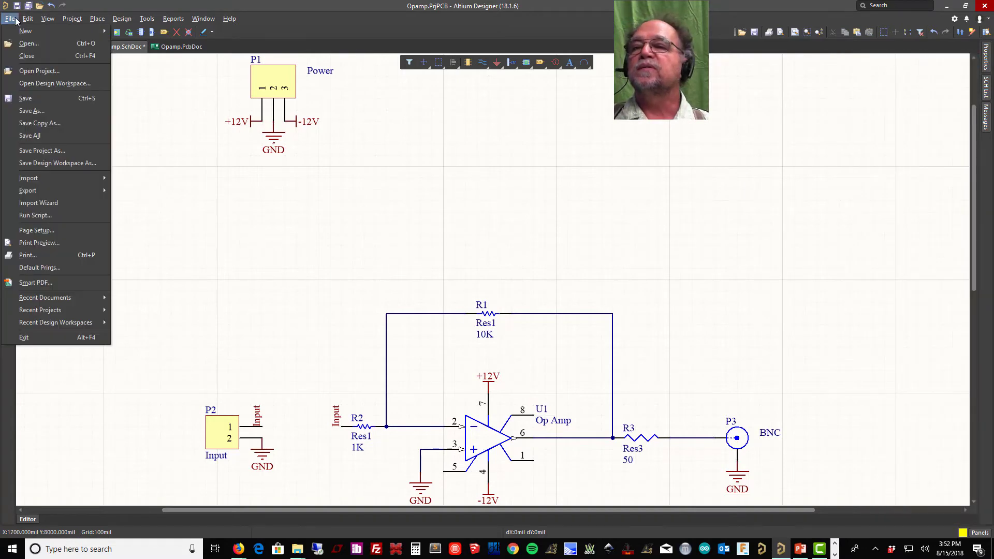
left_click(32, 136)
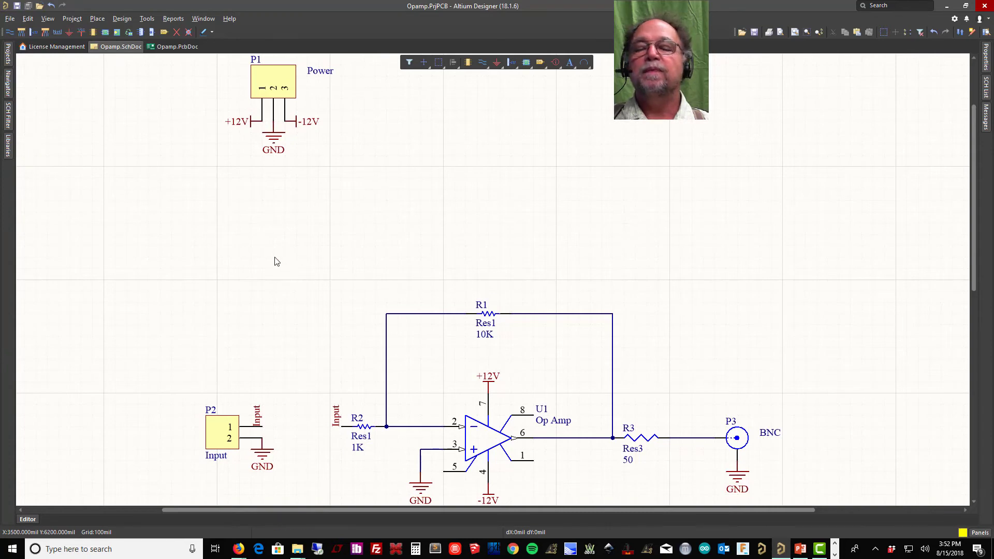